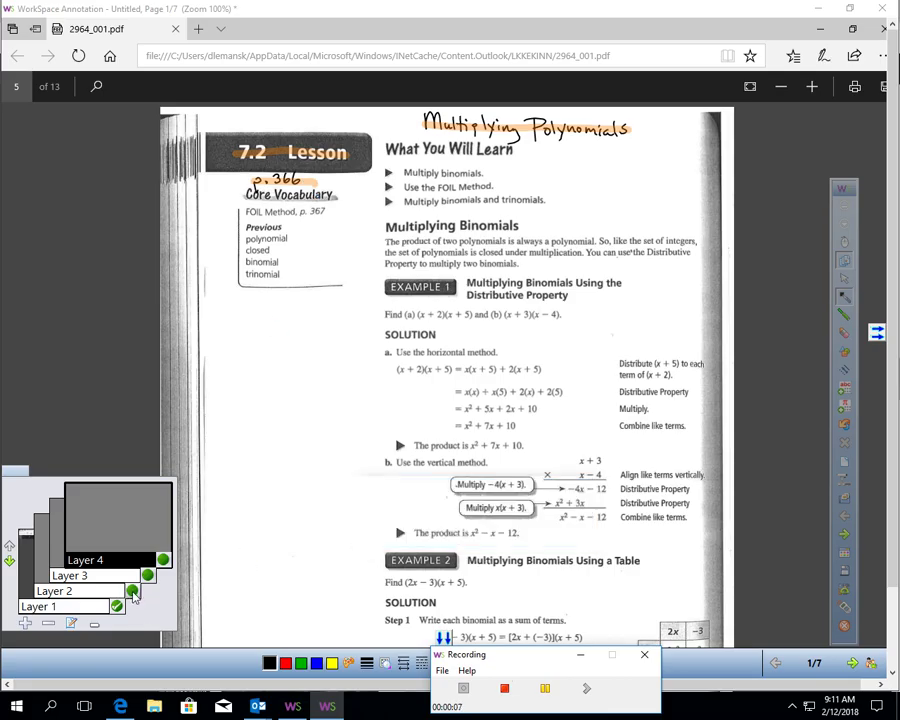
# Show Layers 2, 3 and 4 to reveal the pink and green learning-goal highlights and the FOIL note
pyautogui.click(132, 592)
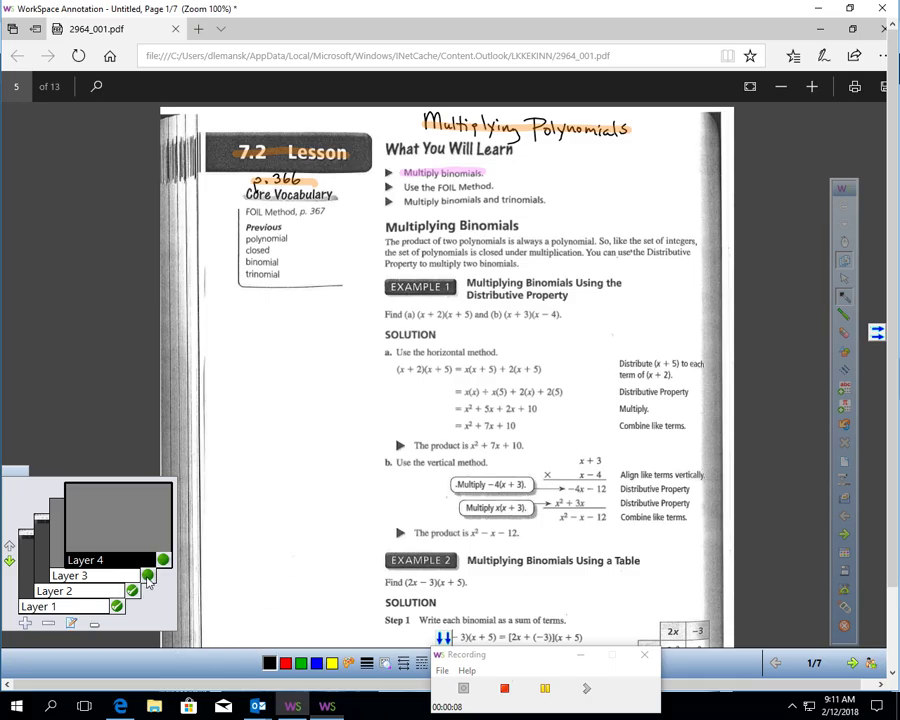
pyautogui.click(148, 577)
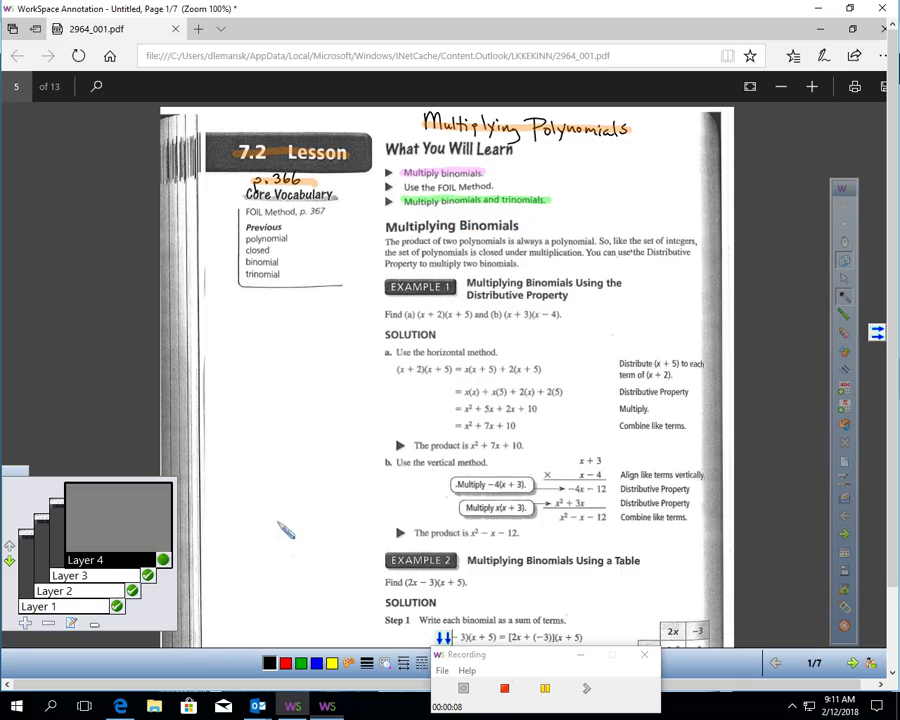
pyautogui.click(162, 561)
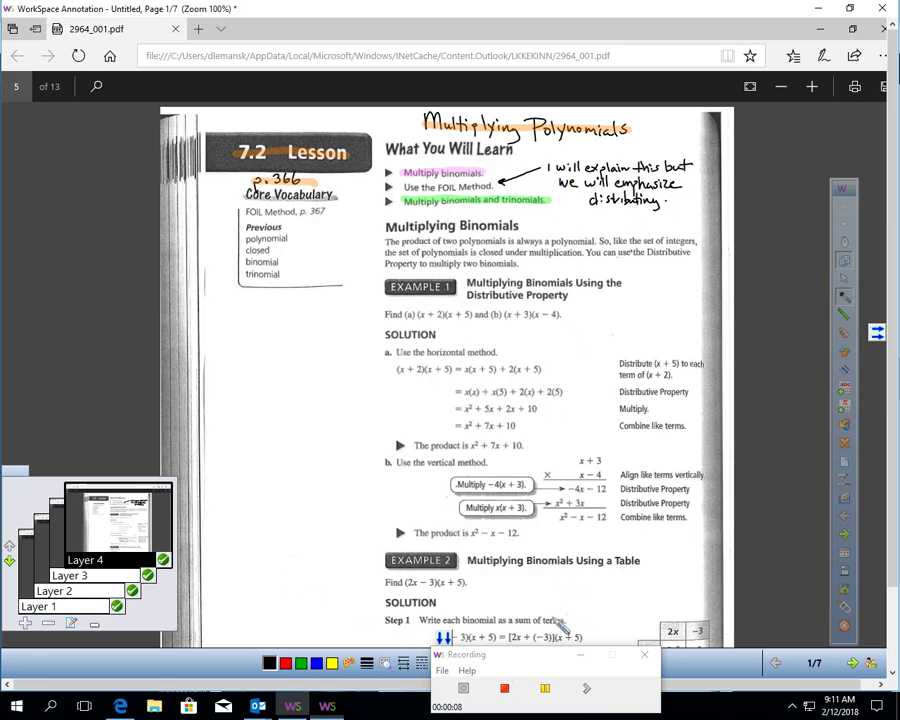
pyautogui.moveTo(529, 661); pyautogui.dragTo(548, 682)
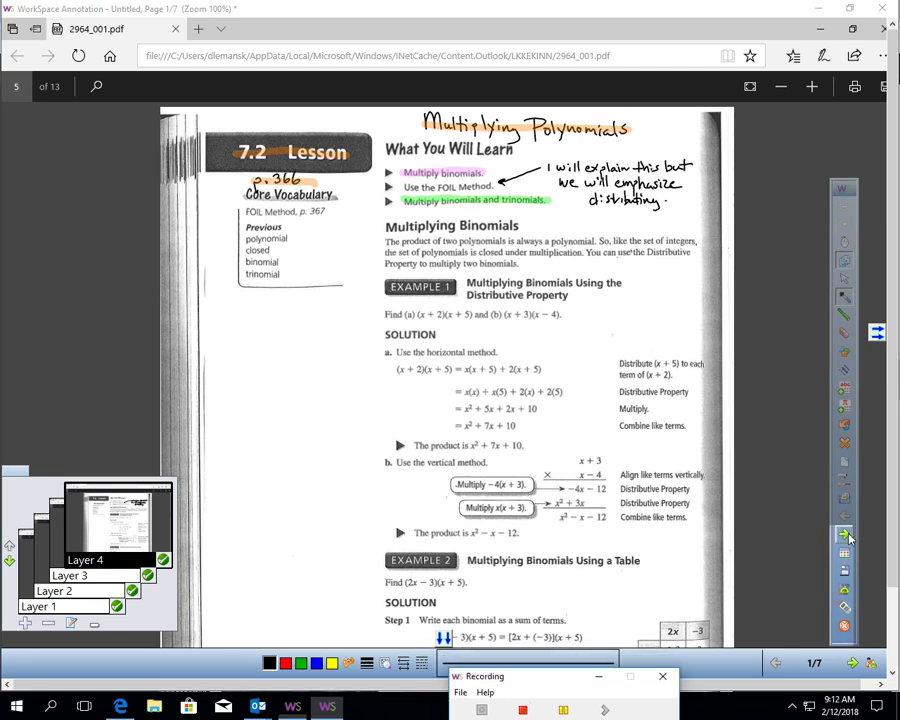
# On page 2, show Layers 2 and 4 and draw an arc from x in (x+2) to (x+5)
pyautogui.scroll(-1, 592, 375)
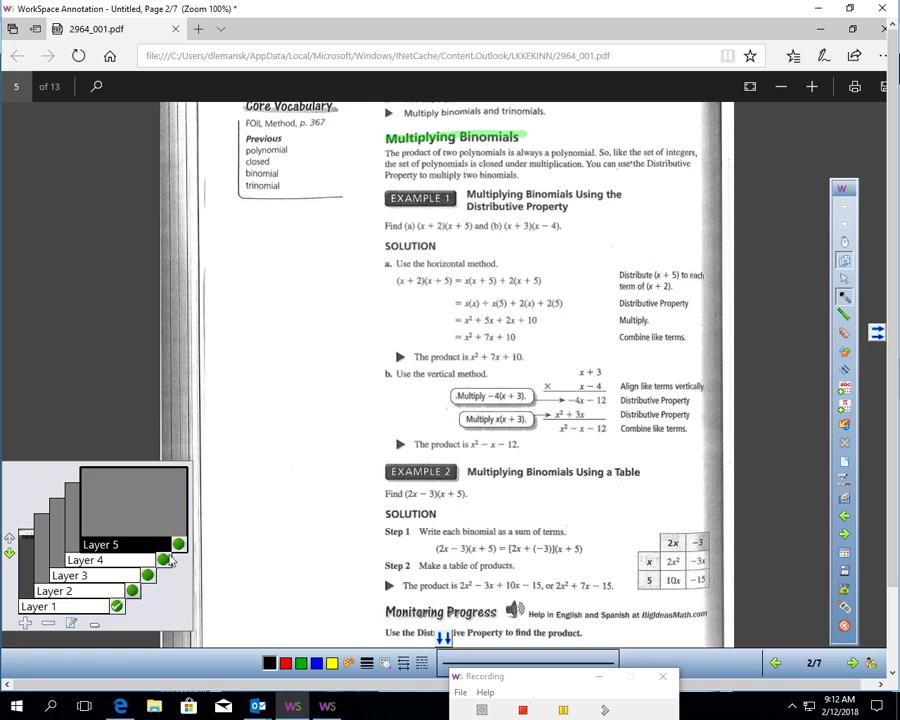
pyautogui.click(132, 592)
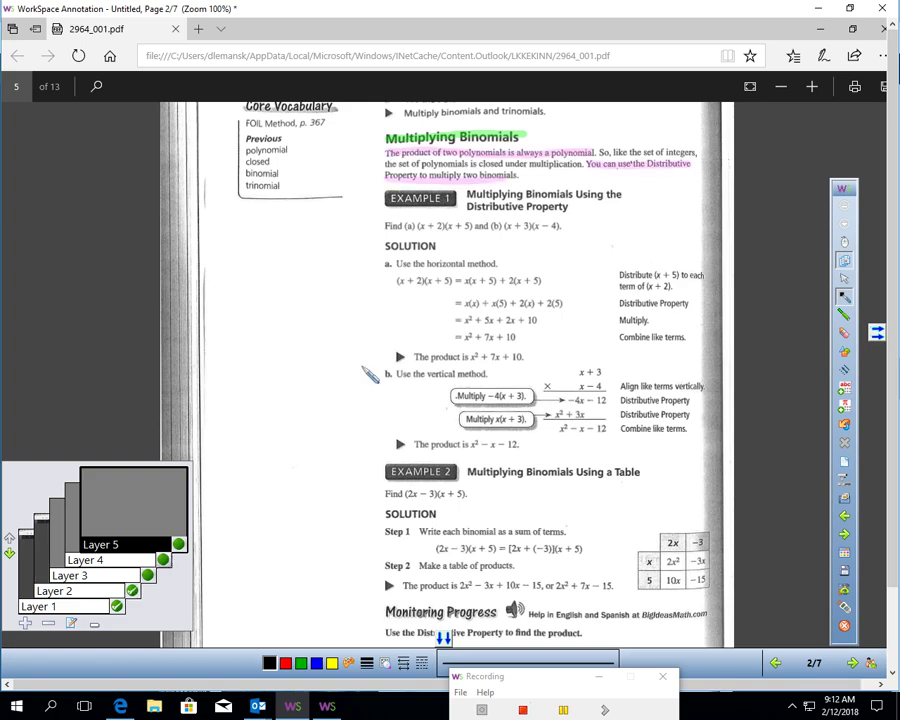
pyautogui.click(161, 563)
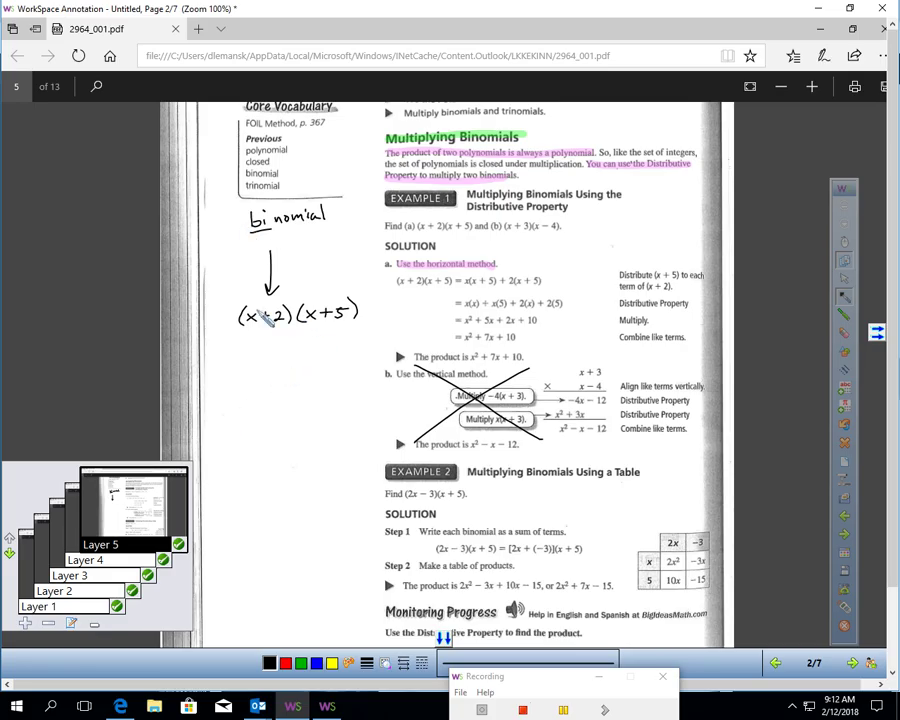
pyautogui.moveTo(256, 310)
pyautogui.mouseDown()
pyautogui.moveTo(285, 296)
pyautogui.moveTo(310, 313)
pyautogui.moveTo(286, 300)
pyautogui.moveTo(322, 308)
pyautogui.mouseUp()
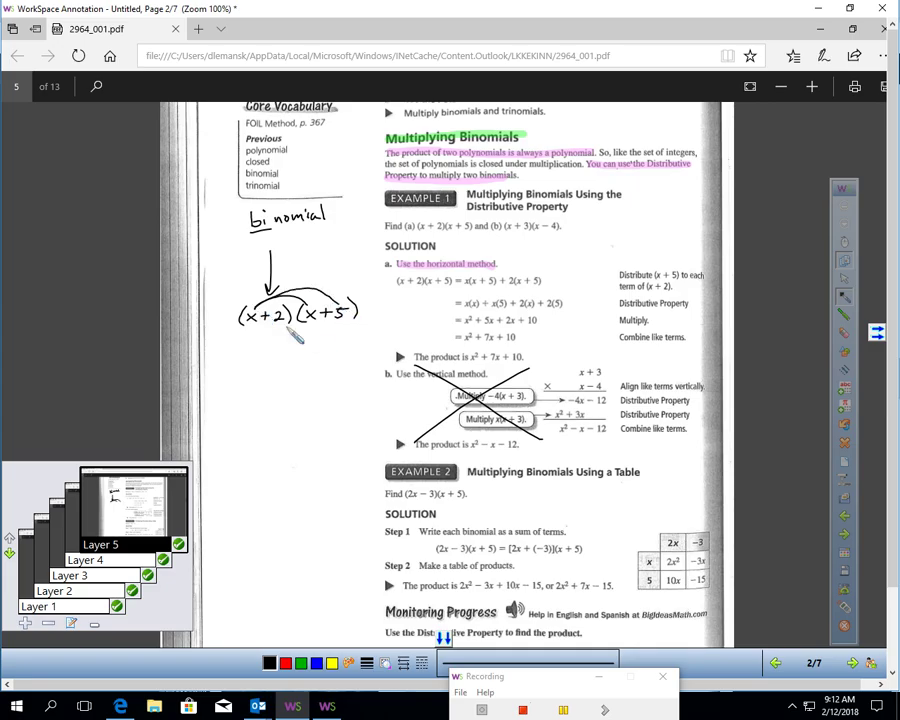
# Highlight the x in (x+2) green and write x·x + x·5 beneath the product
pyautogui.click(845, 314)
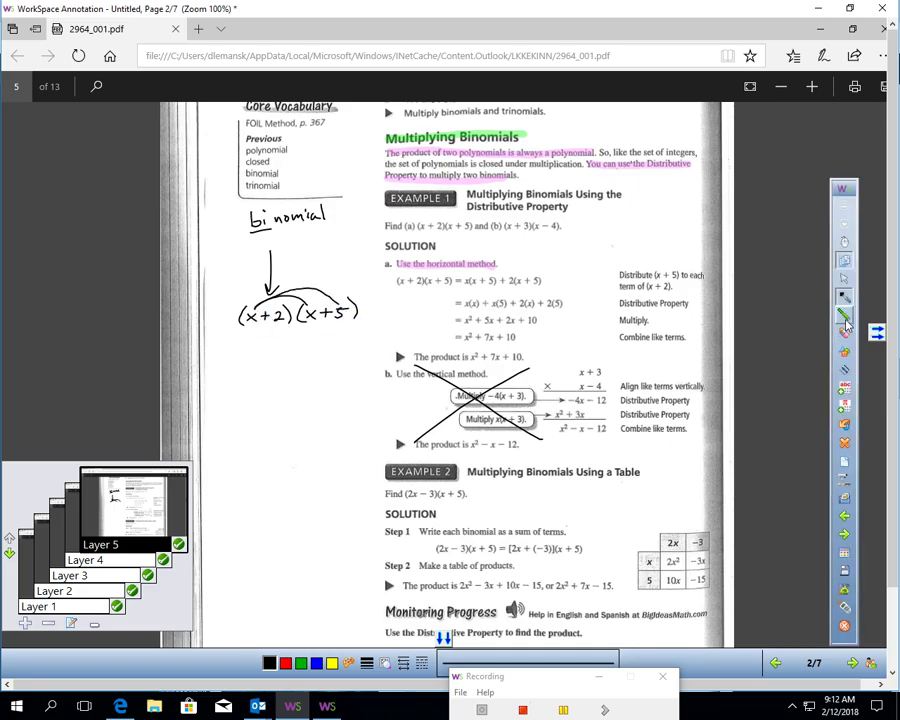
pyautogui.moveTo(252, 318); pyautogui.dragTo(254, 320)
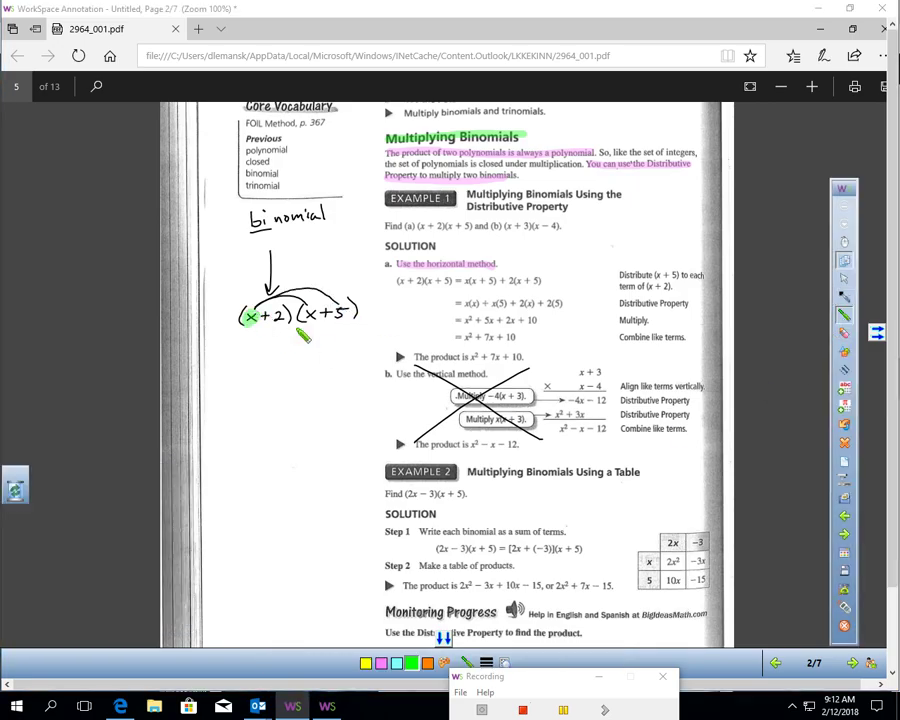
pyautogui.click(845, 297)
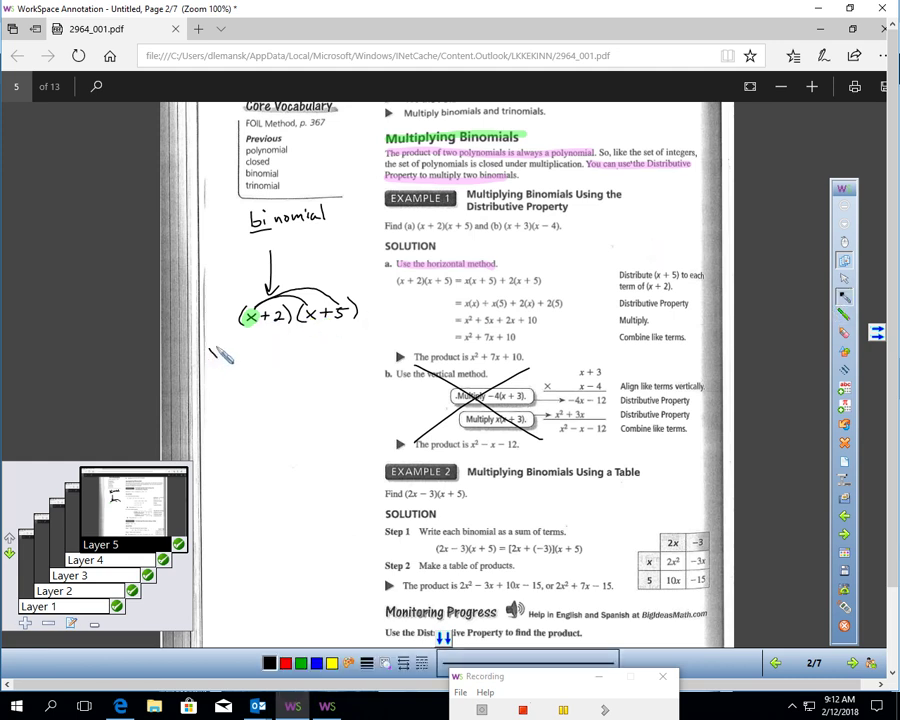
pyautogui.moveTo(206, 346); pyautogui.dragTo(216, 357)
pyautogui.moveTo(216, 346)
pyautogui.mouseDown()
pyautogui.moveTo(206, 357)
pyautogui.moveTo(235, 357)
pyautogui.mouseUp()
pyautogui.click(221, 352)
pyautogui.moveTo(235, 346); pyautogui.dragTo(225, 357)
pyautogui.moveTo(248, 345)
pyautogui.mouseDown()
pyautogui.moveTo(248, 358)
pyautogui.moveTo(264, 357)
pyautogui.mouseUp()
pyautogui.moveTo(264, 346)
pyautogui.mouseDown()
pyautogui.moveTo(256, 357)
pyautogui.moveTo(276, 357)
pyautogui.mouseUp()
pyautogui.click(269, 352)
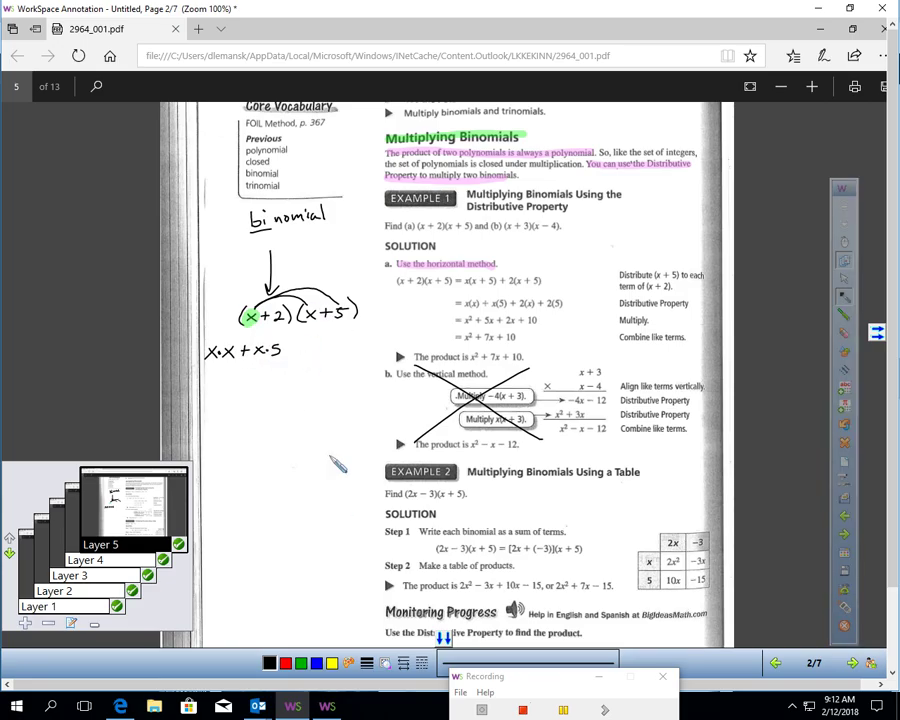
pyautogui.moveTo(266, 204); pyautogui.dragTo(262, 203)
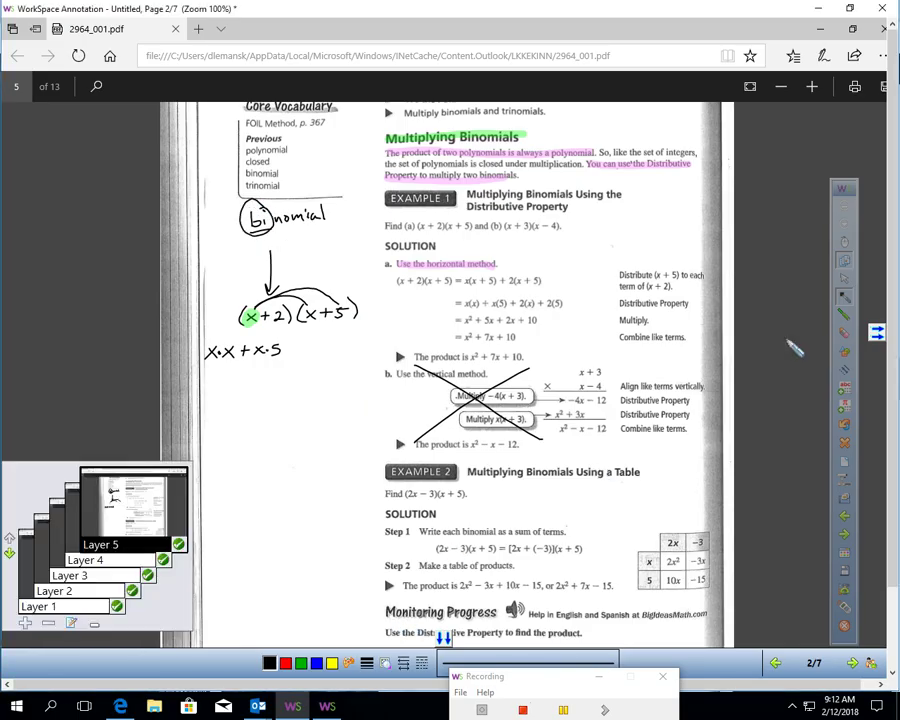
# Highlight the 2 orange and add + 2·x + 2·5 in blue with distribution arcs
pyautogui.click(845, 313)
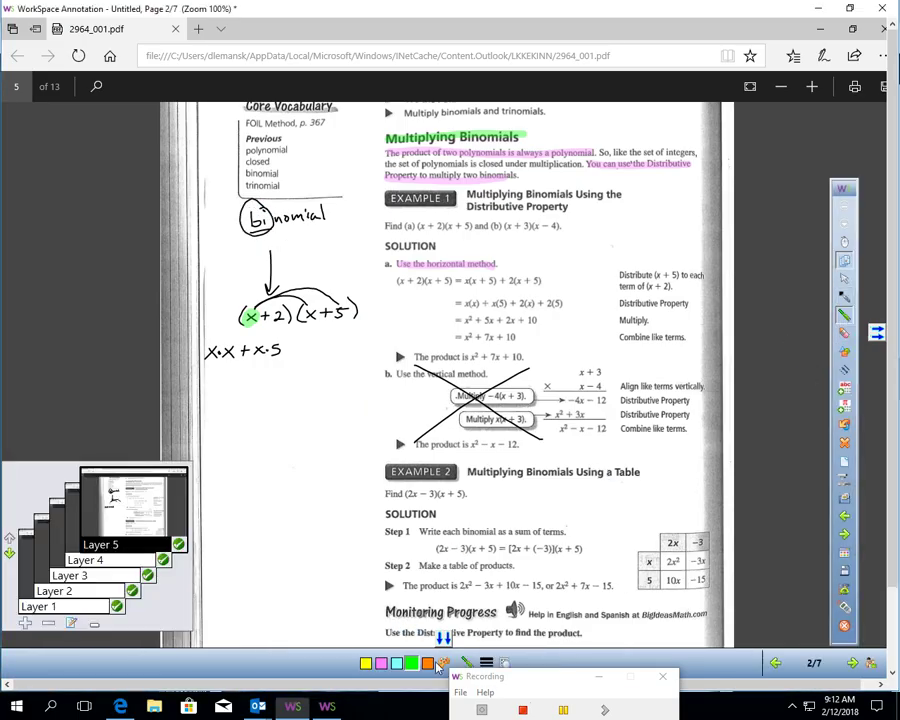
pyautogui.moveTo(278, 316); pyautogui.dragTo(289, 320)
pyautogui.click(845, 297)
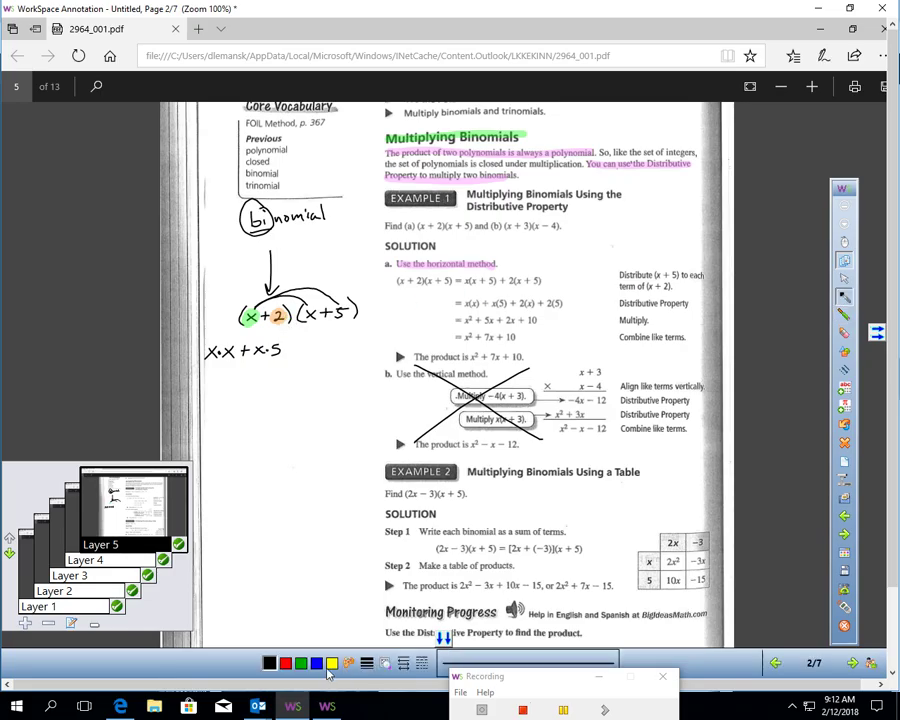
pyautogui.moveTo(250, 306)
pyautogui.mouseDown()
pyautogui.moveTo(300, 292)
pyautogui.moveTo(343, 312)
pyautogui.mouseUp()
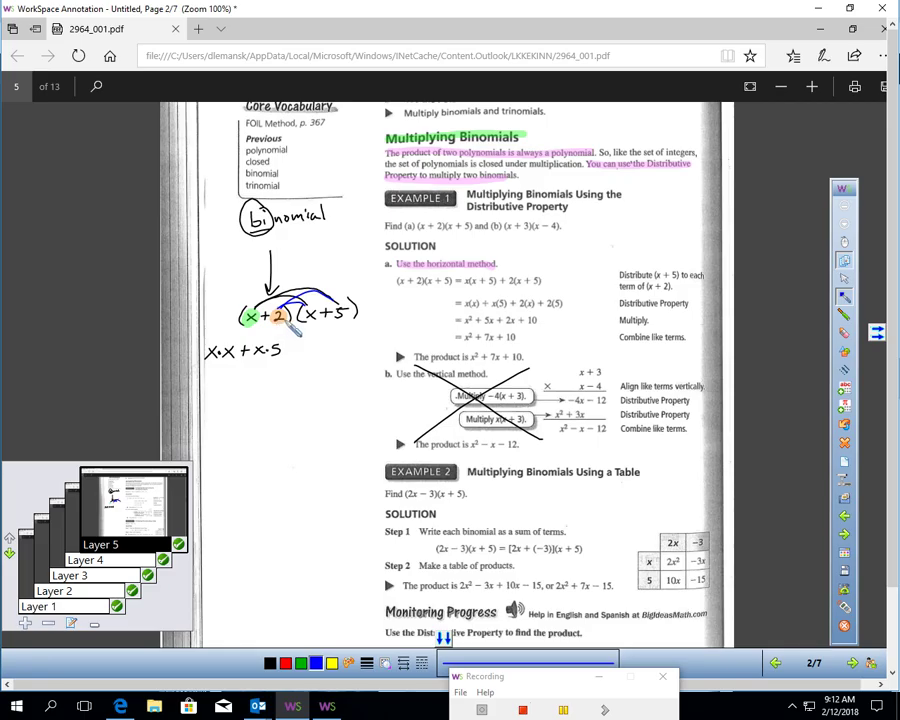
pyautogui.moveTo(284, 350); pyautogui.dragTo(322, 355)
pyautogui.click(311, 350)
pyautogui.moveTo(322, 345)
pyautogui.mouseDown()
pyautogui.moveTo(314, 355)
pyautogui.moveTo(335, 347)
pyautogui.mouseUp()
pyautogui.moveTo(328, 340)
pyautogui.mouseDown()
pyautogui.moveTo(328, 353)
pyautogui.moveTo(362, 353)
pyautogui.mouseUp()
pyautogui.click(357, 347)
pyautogui.moveTo(360, 340); pyautogui.dragTo(368, 340)
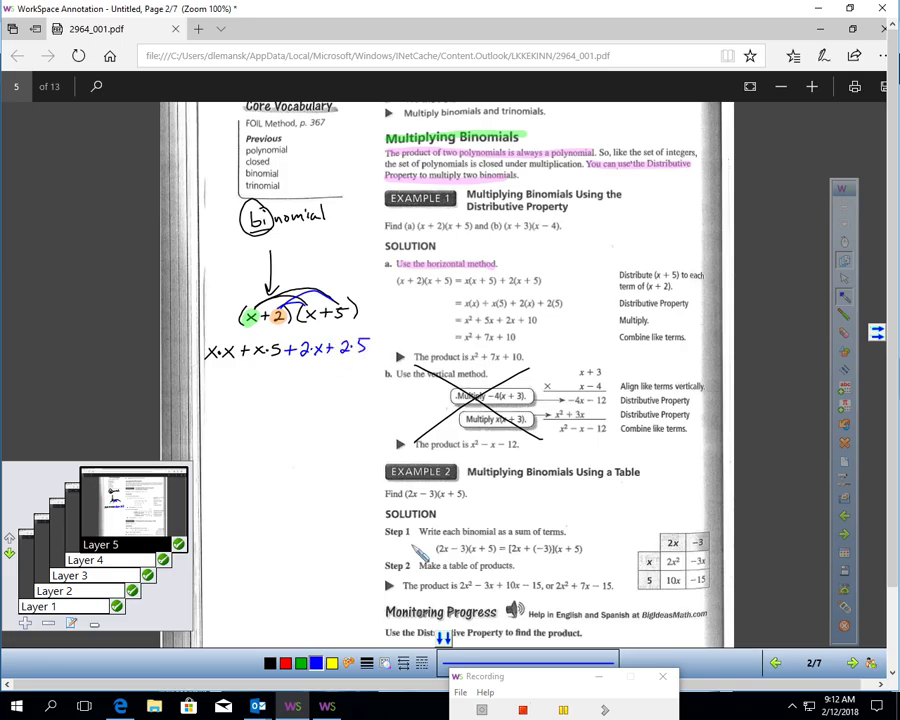
# In black ink, write x² + 5x + 2x + 10 below and underline the like terms
pyautogui.click(269, 663)
pyautogui.moveTo(211, 375)
pyautogui.mouseDown()
pyautogui.moveTo(223, 387)
pyautogui.moveTo(211, 387)
pyautogui.moveTo(236, 377)
pyautogui.moveTo(262, 386)
pyautogui.mouseUp()
pyautogui.moveTo(261, 372); pyautogui.dragTo(279, 385)
pyautogui.moveTo(279, 374)
pyautogui.mouseDown()
pyautogui.moveTo(268, 385)
pyautogui.moveTo(295, 378)
pyautogui.moveTo(289, 385)
pyautogui.mouseUp()
pyautogui.moveTo(300, 372)
pyautogui.mouseDown()
pyautogui.moveTo(309, 383)
pyautogui.moveTo(342, 375)
pyautogui.mouseUp()
pyautogui.moveTo(336, 369); pyautogui.dragTo(336, 383)
pyautogui.moveTo(349, 367)
pyautogui.mouseDown()
pyautogui.moveTo(349, 381)
pyautogui.moveTo(358, 368)
pyautogui.mouseUp()
pyautogui.moveTo(258, 387); pyautogui.dragTo(322, 387)
pyautogui.moveTo(240, 411); pyautogui.dragTo(249, 421)
# Write the combined result x² + 7x + 10 and link it to the book's answer
pyautogui.moveTo(249, 411)
pyautogui.mouseDown()
pyautogui.moveTo(240, 421)
pyautogui.moveTo(274, 414)
pyautogui.mouseUp()
pyautogui.moveTo(269, 409); pyautogui.dragTo(269, 419)
pyautogui.moveTo(279, 408)
pyautogui.mouseDown()
pyautogui.moveTo(283, 421)
pyautogui.moveTo(301, 420)
pyautogui.mouseUp()
pyautogui.moveTo(301, 410)
pyautogui.mouseDown()
pyautogui.moveTo(292, 420)
pyautogui.moveTo(316, 414)
pyautogui.mouseUp()
pyautogui.moveTo(311, 409)
pyautogui.mouseDown()
pyautogui.moveTo(311, 419)
pyautogui.moveTo(338, 414)
pyautogui.moveTo(450, 347)
pyautogui.moveTo(522, 334)
pyautogui.moveTo(448, 340)
pyautogui.mouseUp()
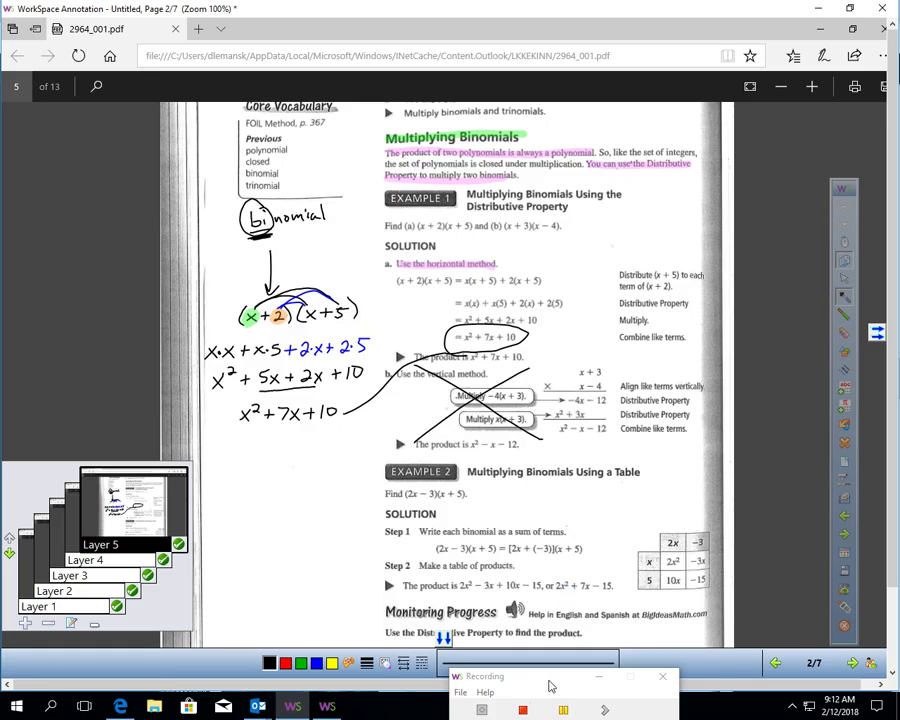
pyautogui.moveTo(549, 686); pyautogui.dragTo(561, 654)
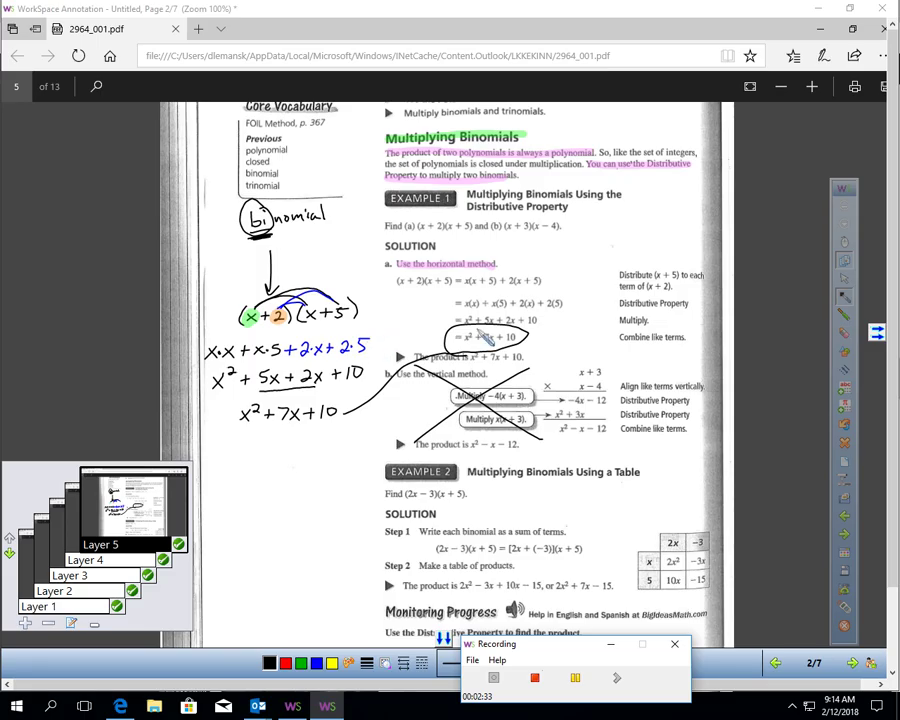
# On the Example 2 page, draw a product grid with columns 2x, −3 and rows x, 5
pyautogui.click(844, 535)
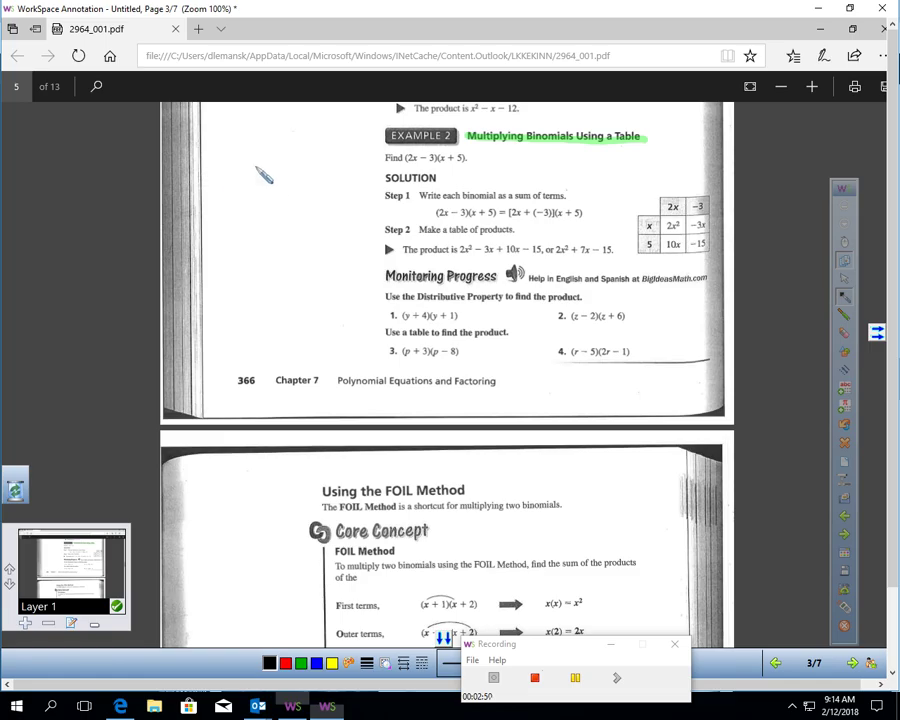
pyautogui.moveTo(251, 171)
pyautogui.mouseDown()
pyautogui.moveTo(262, 181)
pyautogui.moveTo(302, 172)
pyautogui.moveTo(312, 179)
pyautogui.mouseUp()
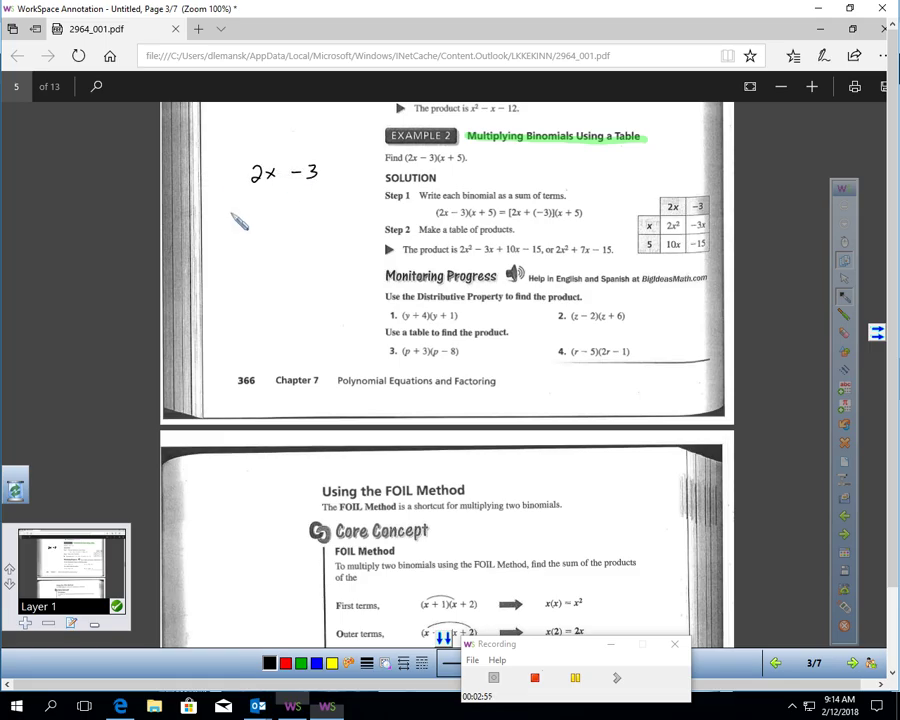
pyautogui.moveTo(228, 203); pyautogui.dragTo(239, 217)
pyautogui.moveTo(239, 203)
pyautogui.mouseDown()
pyautogui.moveTo(228, 218)
pyautogui.moveTo(234, 262)
pyautogui.mouseUp()
pyautogui.moveTo(251, 165); pyautogui.dragTo(251, 275)
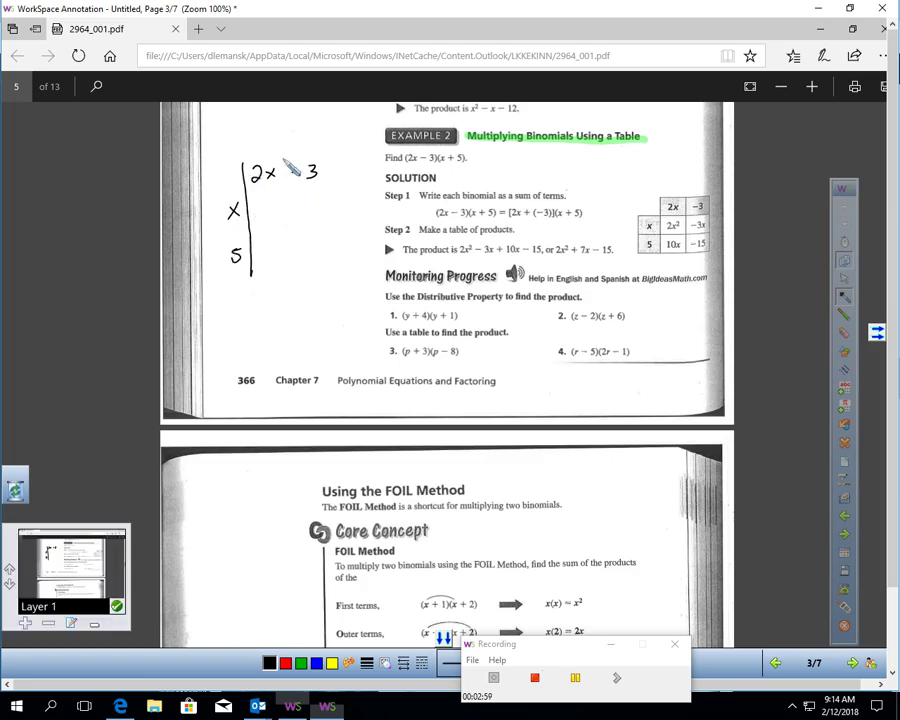
pyautogui.moveTo(290, 156); pyautogui.dragTo(290, 271)
pyautogui.moveTo(329, 156); pyautogui.dragTo(334, 272)
pyautogui.moveTo(218, 186); pyautogui.dragTo(348, 181)
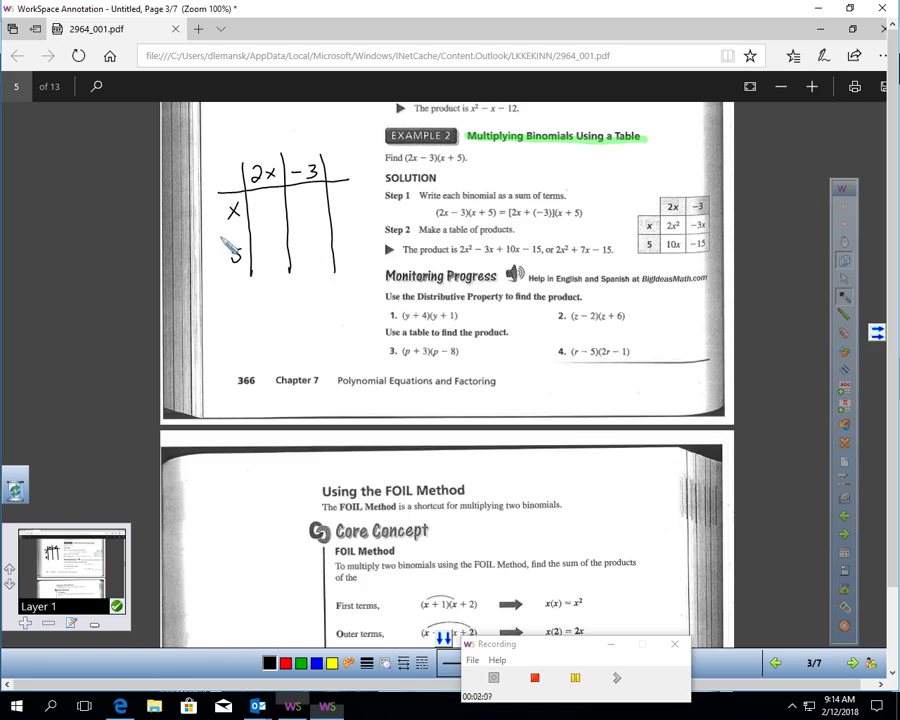
pyautogui.moveTo(220, 237); pyautogui.dragTo(352, 221)
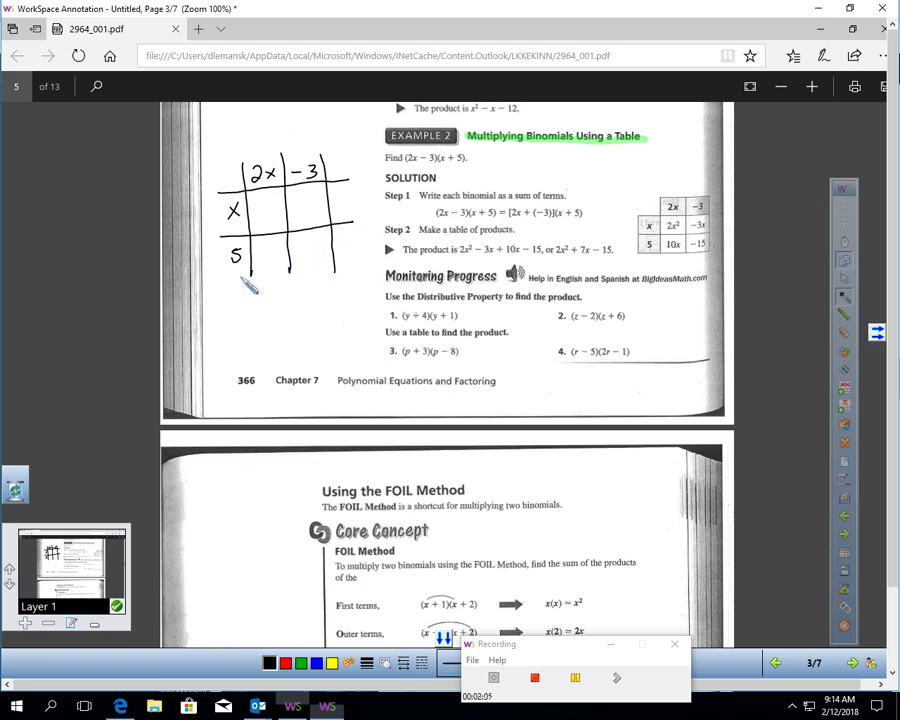
pyautogui.moveTo(229, 278); pyautogui.dragTo(350, 262)
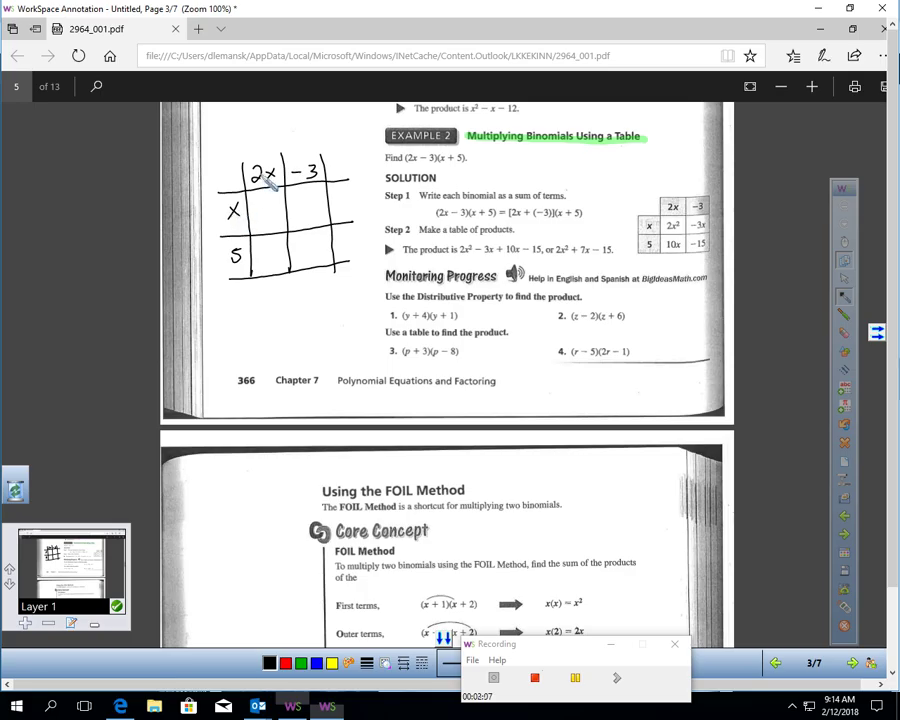
# Fill the grid cells with 2x², −3x, 10x and −15, and write an equals sign below
pyautogui.moveTo(253, 208)
pyautogui.mouseDown()
pyautogui.moveTo(264, 224)
pyautogui.moveTo(273, 220)
pyautogui.mouseUp()
pyautogui.moveTo(273, 206); pyautogui.dragTo(262, 221)
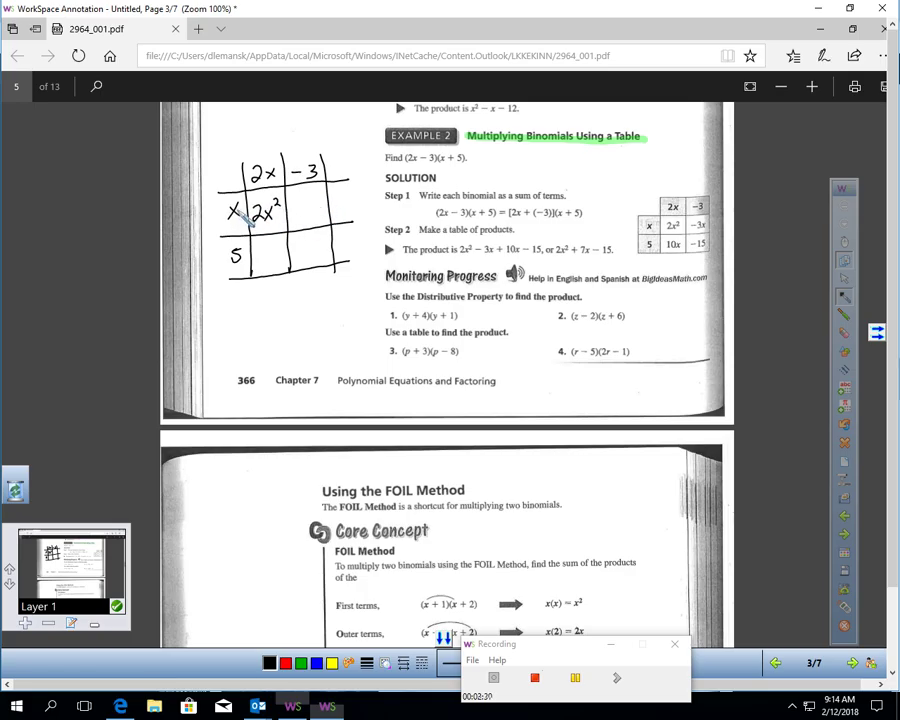
pyautogui.moveTo(297, 209); pyautogui.dragTo(320, 218)
pyautogui.moveTo(321, 201); pyautogui.dragTo(305, 218)
pyautogui.moveTo(258, 250)
pyautogui.mouseDown()
pyautogui.moveTo(258, 267)
pyautogui.moveTo(266, 253)
pyautogui.moveTo(284, 266)
pyautogui.mouseUp()
pyautogui.moveTo(284, 250); pyautogui.dragTo(270, 266)
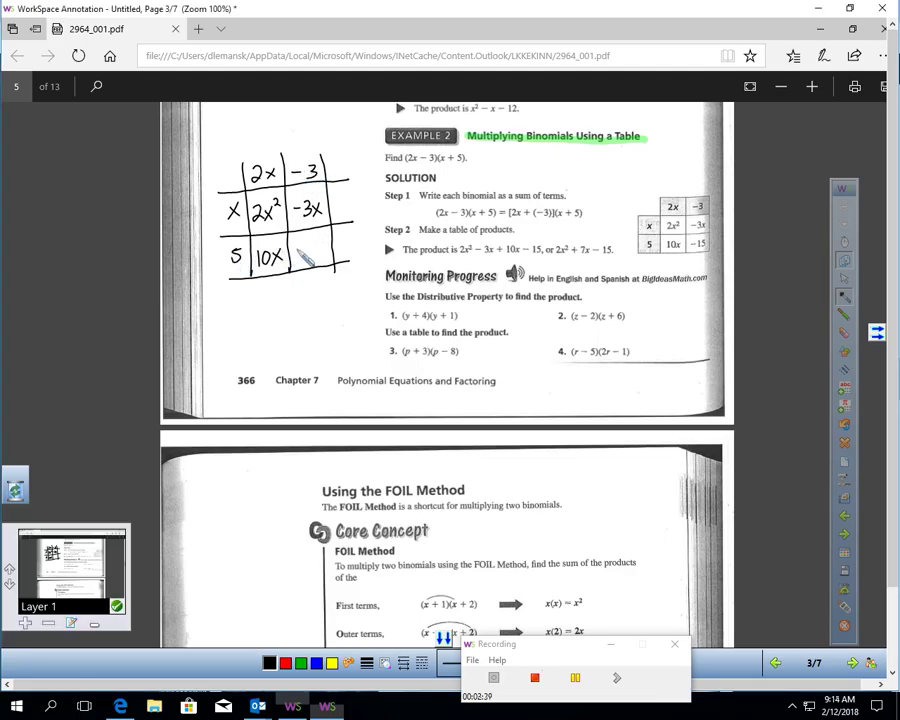
pyautogui.moveTo(294, 250); pyautogui.dragTo(308, 258)
pyautogui.moveTo(322, 241); pyautogui.dragTo(315, 257)
pyautogui.moveTo(215, 315); pyautogui.dragTo(228, 315)
pyautogui.moveTo(215, 321); pyautogui.dragTo(228, 321)
# Highlight −3x and 10x orange, then write 2x² + 7x − 15 linked to the book's answer
pyautogui.click(845, 314)
pyautogui.moveTo(297, 206); pyautogui.dragTo(325, 212)
pyautogui.moveTo(259, 257); pyautogui.dragTo(284, 256)
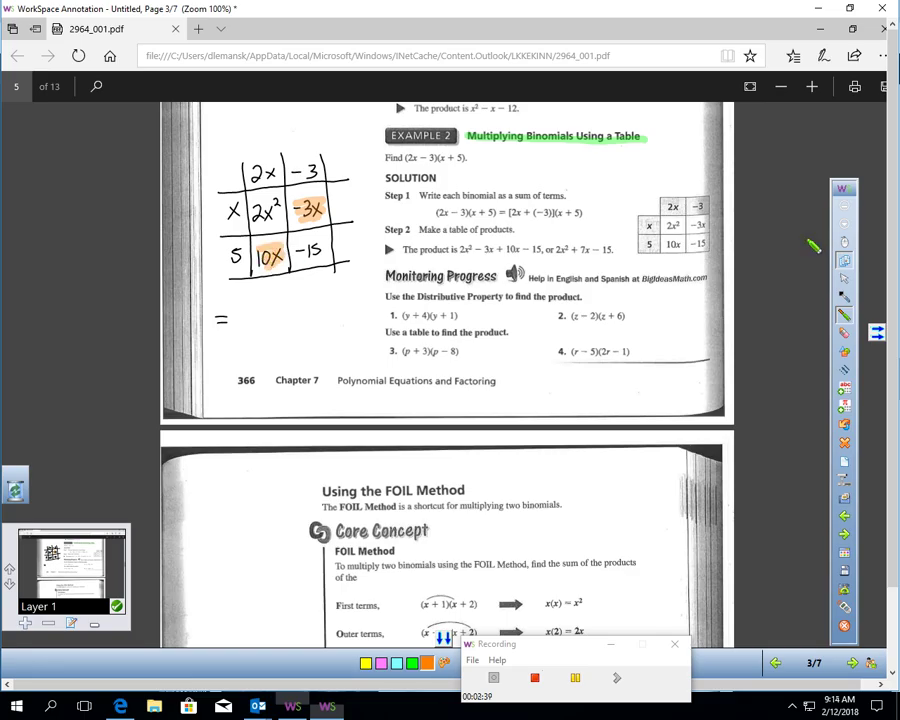
pyautogui.click(845, 297)
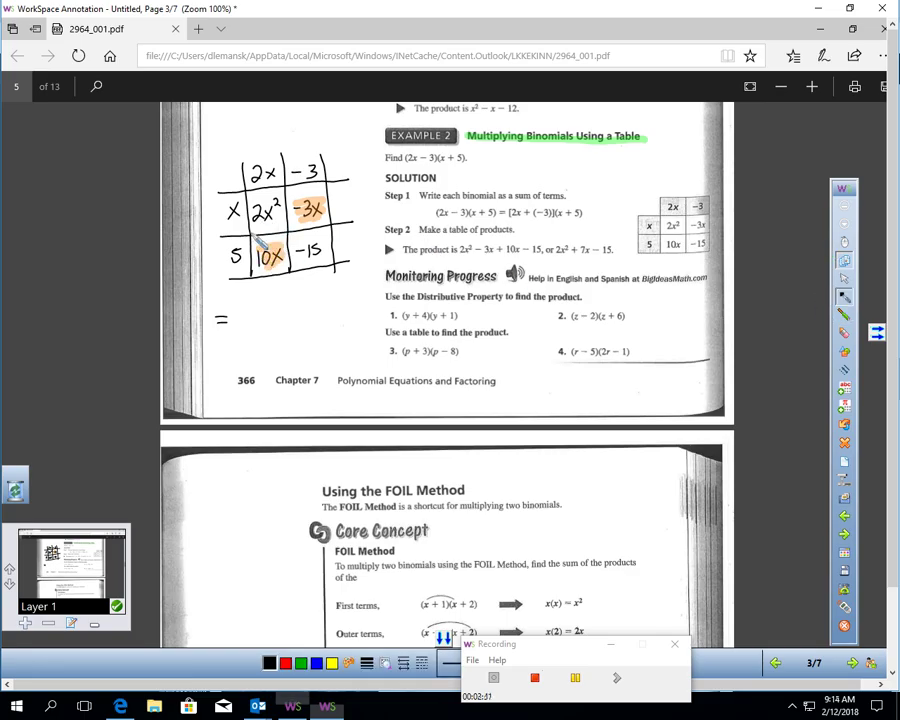
pyautogui.moveTo(238, 312)
pyautogui.mouseDown()
pyautogui.moveTo(262, 320)
pyautogui.moveTo(287, 309)
pyautogui.mouseUp()
pyautogui.moveTo(281, 303)
pyautogui.mouseDown()
pyautogui.moveTo(281, 315)
pyautogui.moveTo(313, 317)
pyautogui.mouseUp()
pyautogui.moveTo(313, 301)
pyautogui.mouseDown()
pyautogui.moveTo(297, 317)
pyautogui.moveTo(336, 304)
pyautogui.mouseUp()
pyautogui.moveTo(347, 289)
pyautogui.mouseDown()
pyautogui.moveTo(340, 302)
pyautogui.moveTo(516, 262)
pyautogui.moveTo(630, 252)
pyautogui.moveTo(612, 241)
pyautogui.mouseUp()
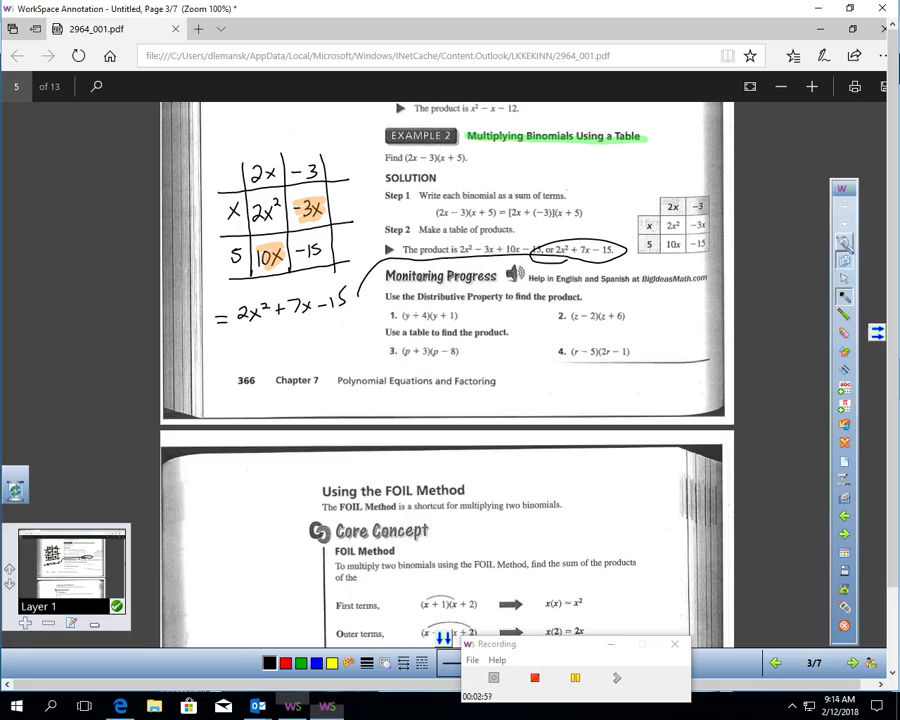
# Hide and restore the annotation overlay on the practice answers, then move to the FOIL Method page
pyautogui.click(846, 245)
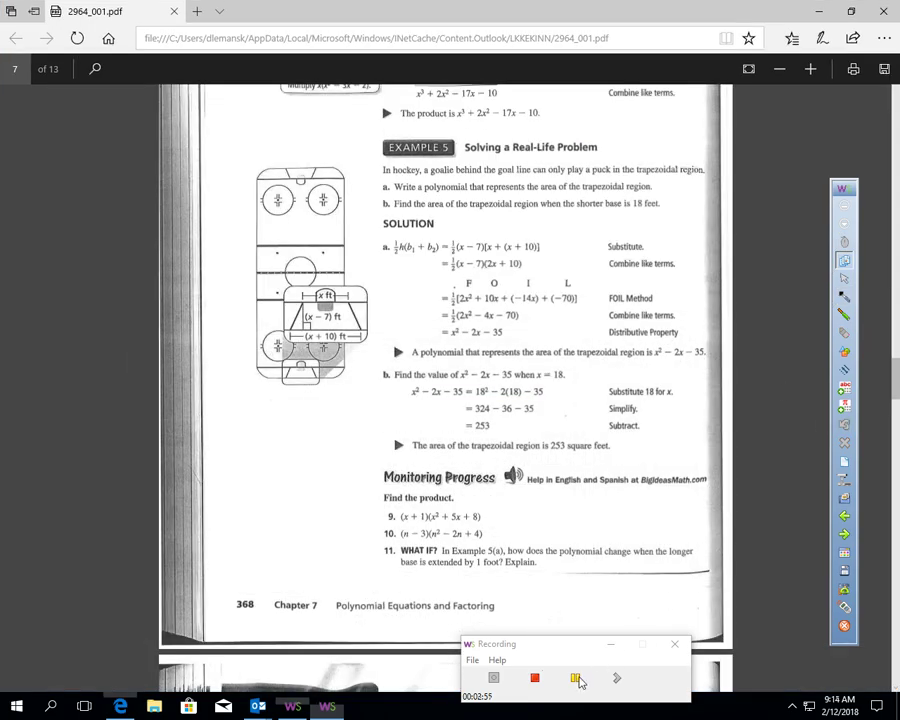
pyautogui.click(578, 678)
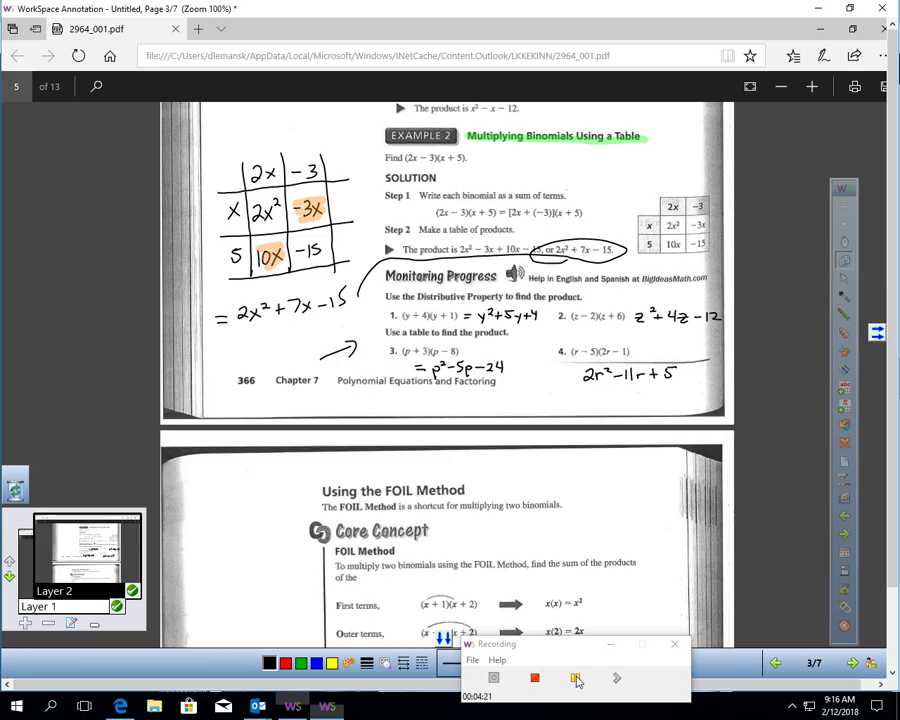
pyautogui.click(576, 679)
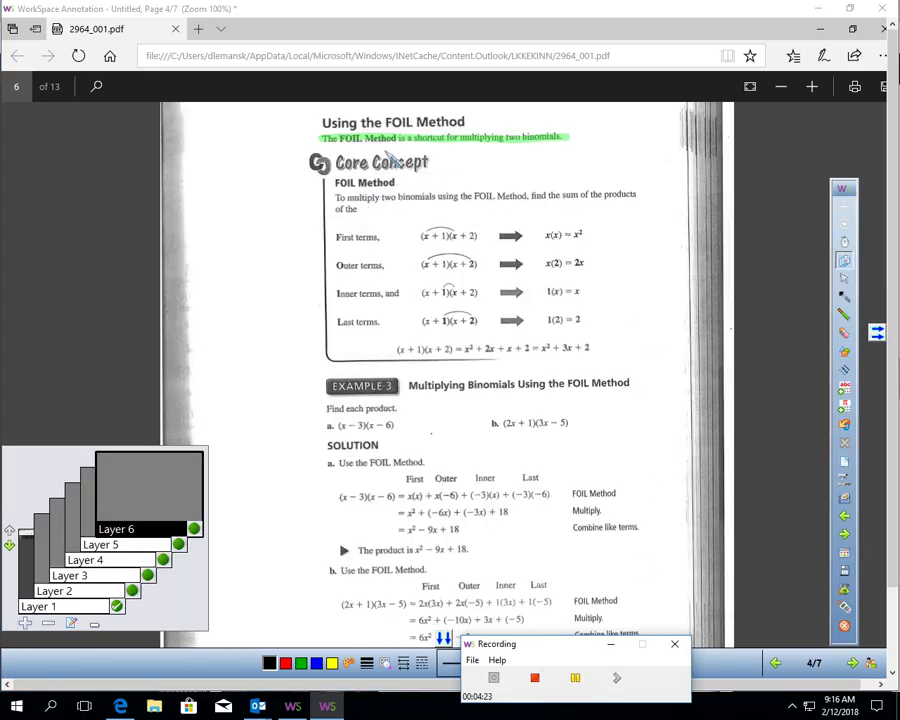
# On Layer 1, circle the shortcut sentence for multiplying binomials and box the 'bi' in binomials
pyautogui.click(85, 609)
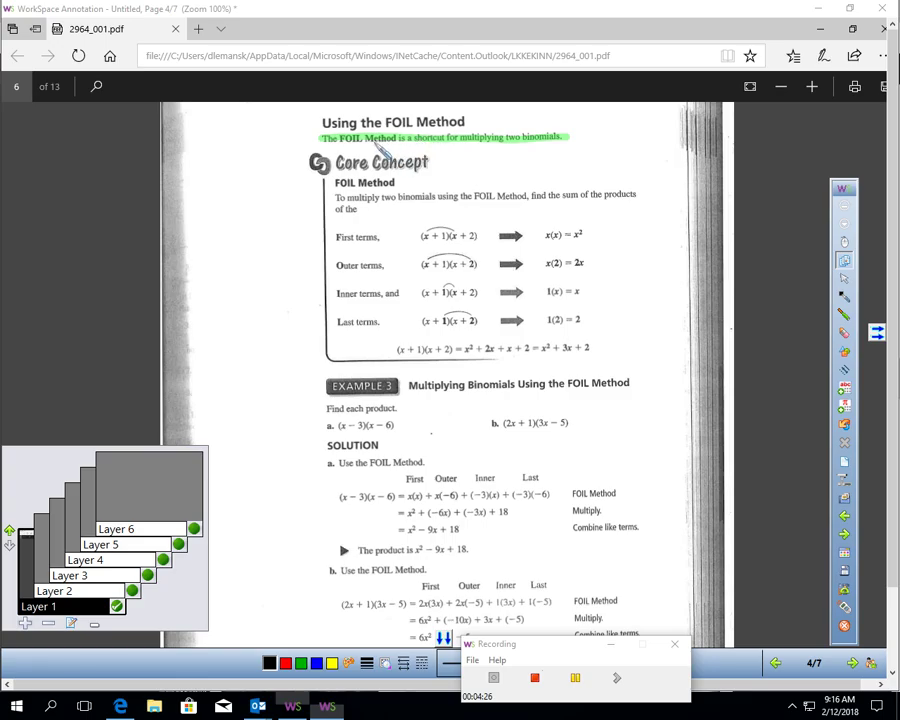
pyautogui.moveTo(416, 146)
pyautogui.mouseDown()
pyautogui.moveTo(567, 147)
pyautogui.moveTo(569, 136)
pyautogui.moveTo(462, 127)
pyautogui.moveTo(412, 130)
pyautogui.moveTo(412, 143)
pyautogui.mouseUp()
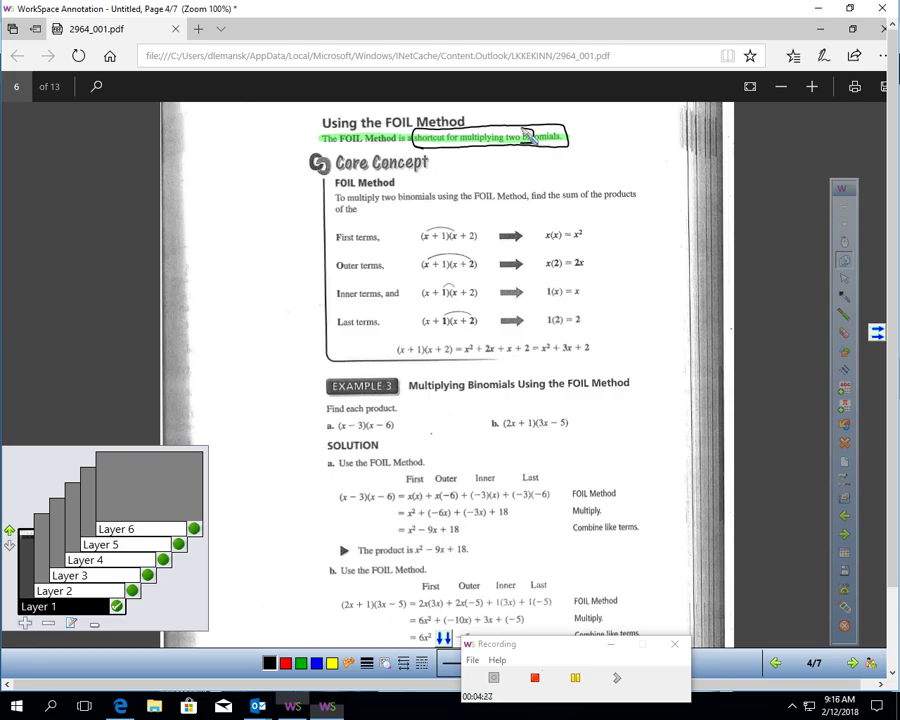
pyautogui.moveTo(518, 128); pyautogui.dragTo(540, 146)
# Show Layer 2's (x+1)(x+2), bracket the four term labels and circle the first-row product
pyautogui.click(132, 592)
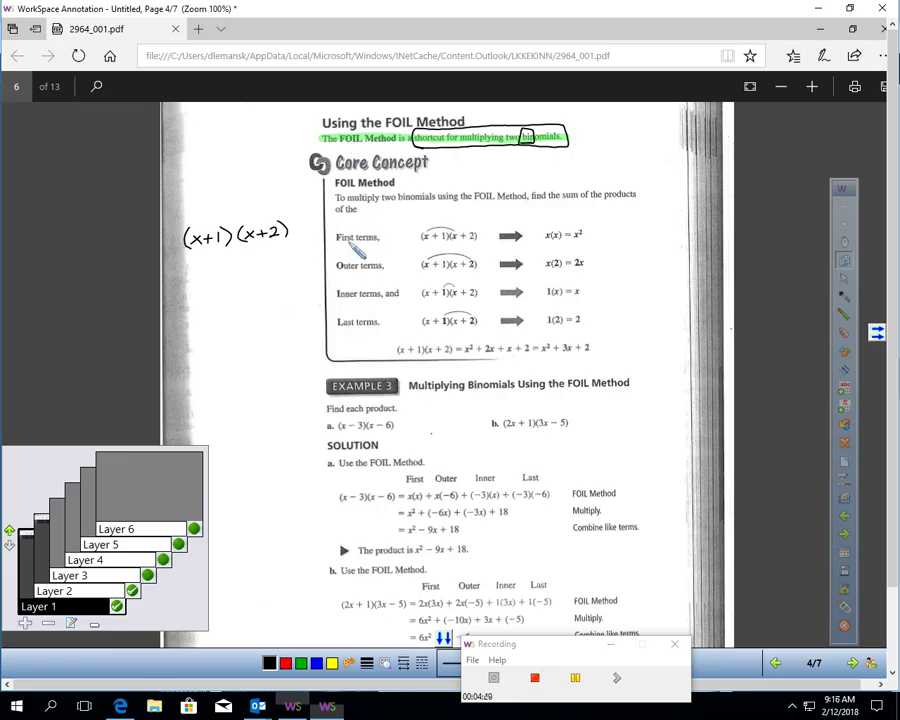
pyautogui.moveTo(344, 246)
pyautogui.mouseDown()
pyautogui.moveTo(340, 252)
pyautogui.moveTo(353, 251)
pyautogui.moveTo(346, 326)
pyautogui.mouseUp()
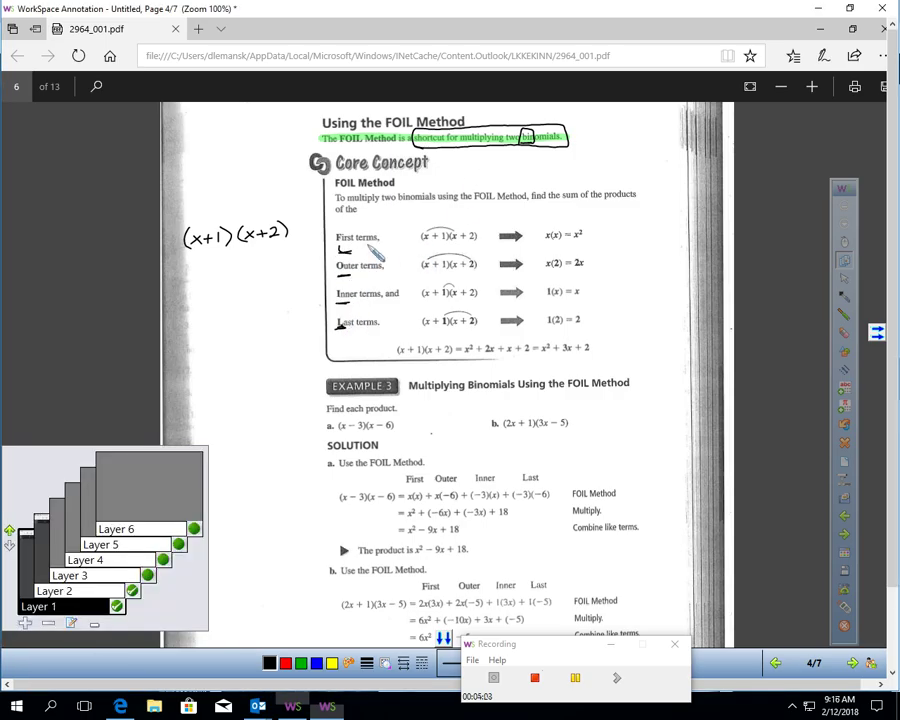
pyautogui.moveTo(383, 222)
pyautogui.mouseDown()
pyautogui.moveTo(334, 242)
pyautogui.moveTo(336, 333)
pyautogui.moveTo(408, 234)
pyautogui.mouseUp()
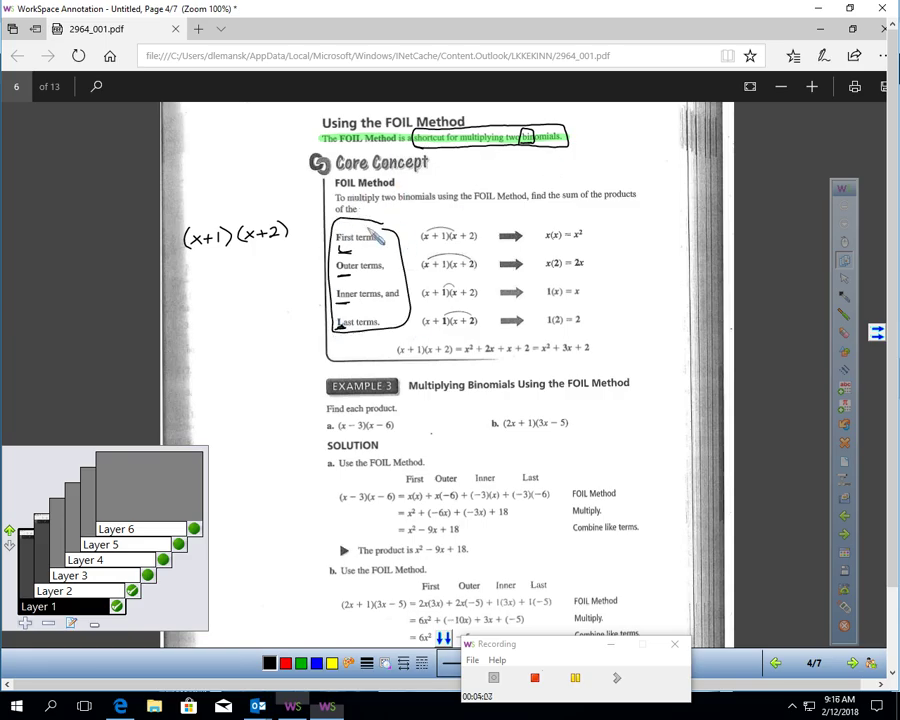
pyautogui.moveTo(338, 305); pyautogui.dragTo(353, 305)
pyautogui.moveTo(428, 232)
pyautogui.mouseDown()
pyautogui.moveTo(306, 213)
pyautogui.moveTo(320, 200)
pyautogui.mouseUp()
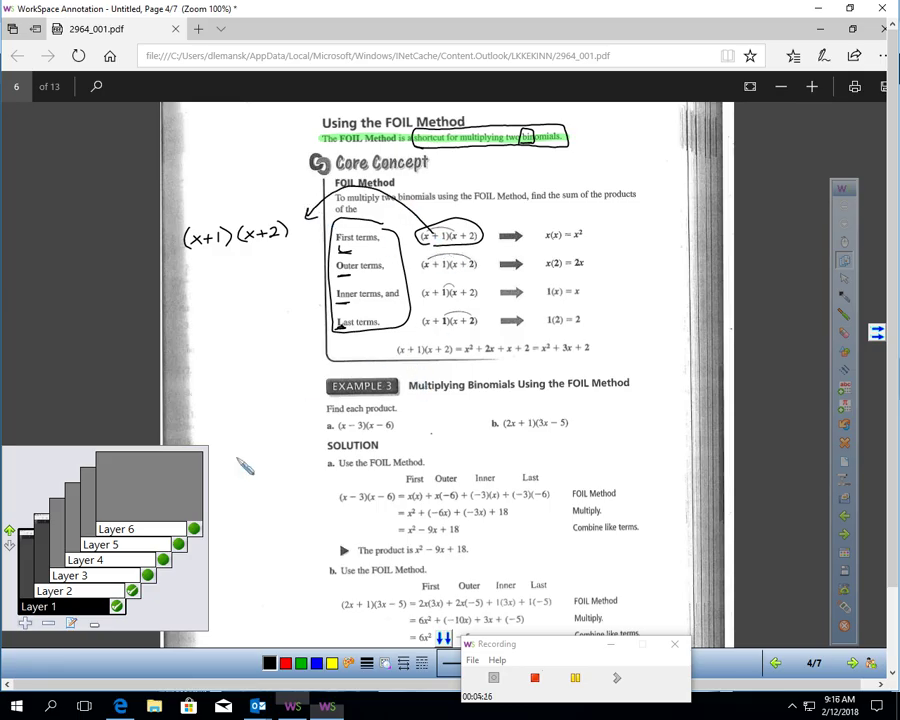
# Show Layers 3 and 4, then highlight First terms yellow and Outer terms green
pyautogui.click(148, 575)
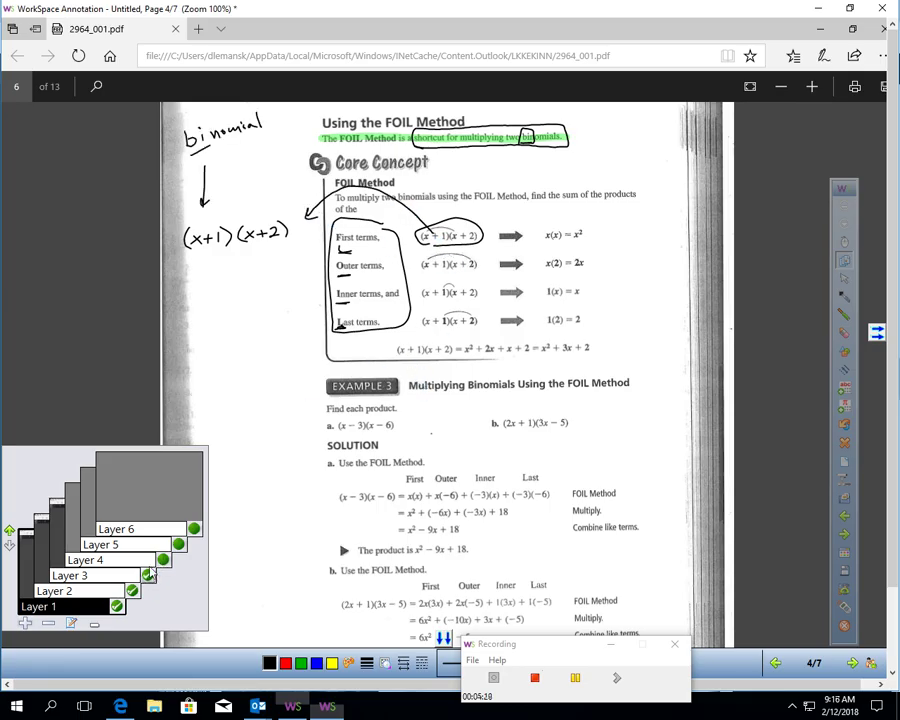
pyautogui.click(844, 314)
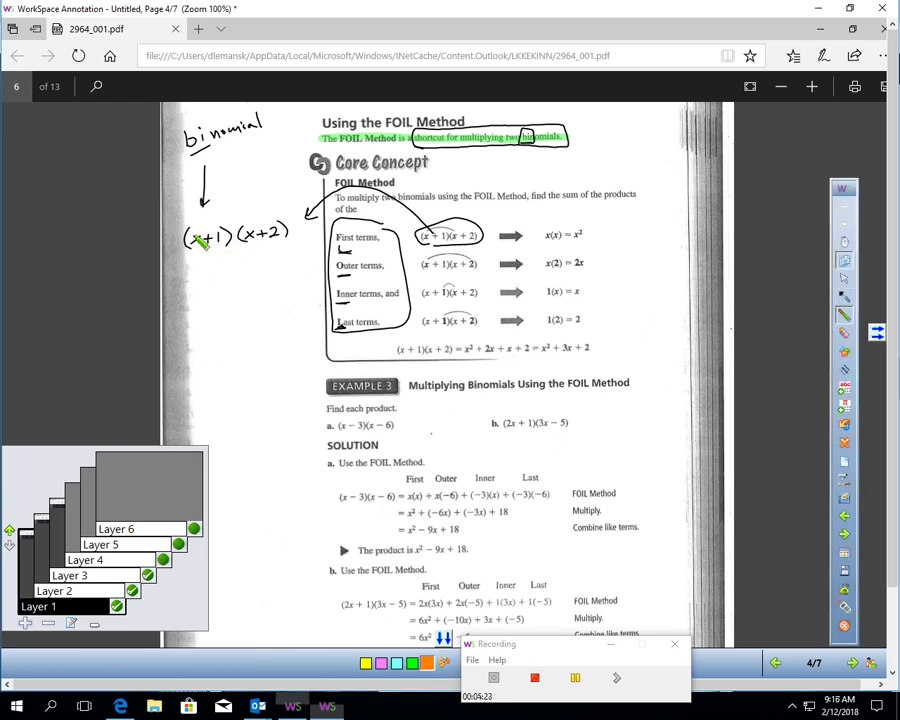
pyautogui.click(163, 558)
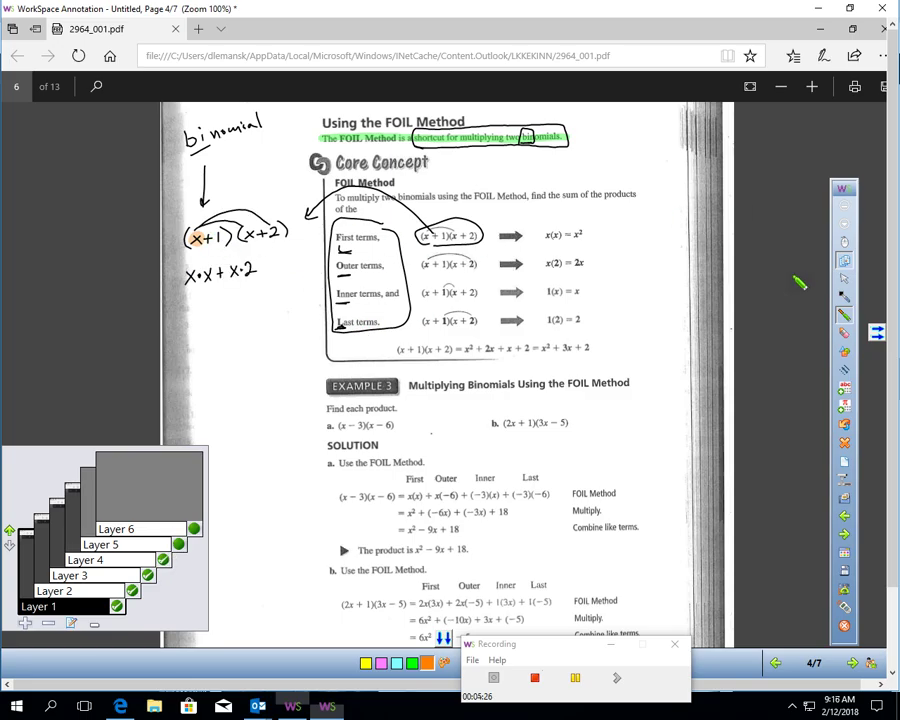
pyautogui.click(366, 663)
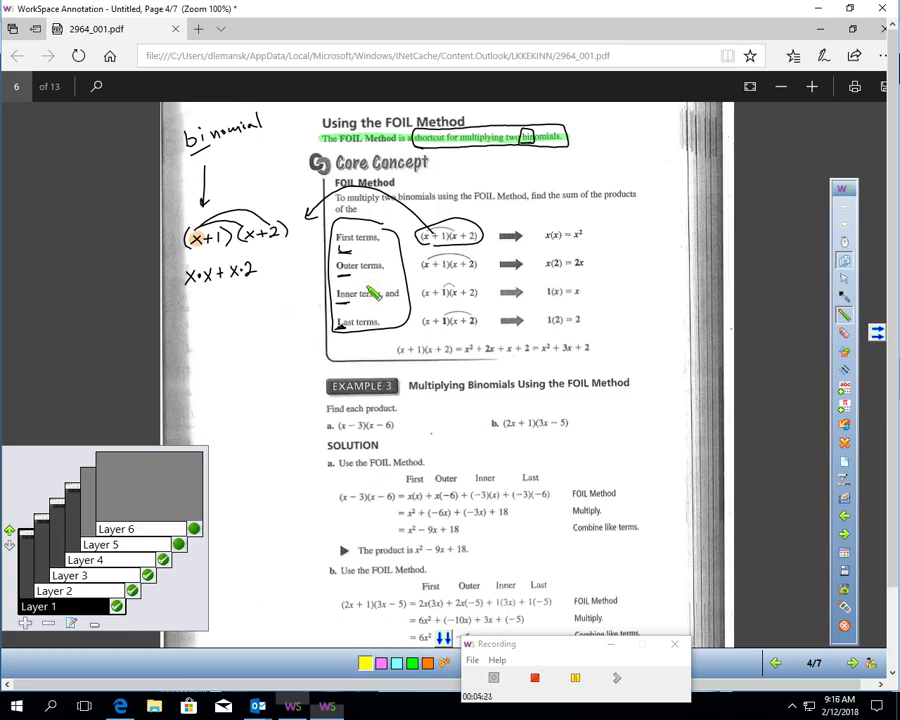
pyautogui.moveTo(337, 238); pyautogui.dragTo(380, 238)
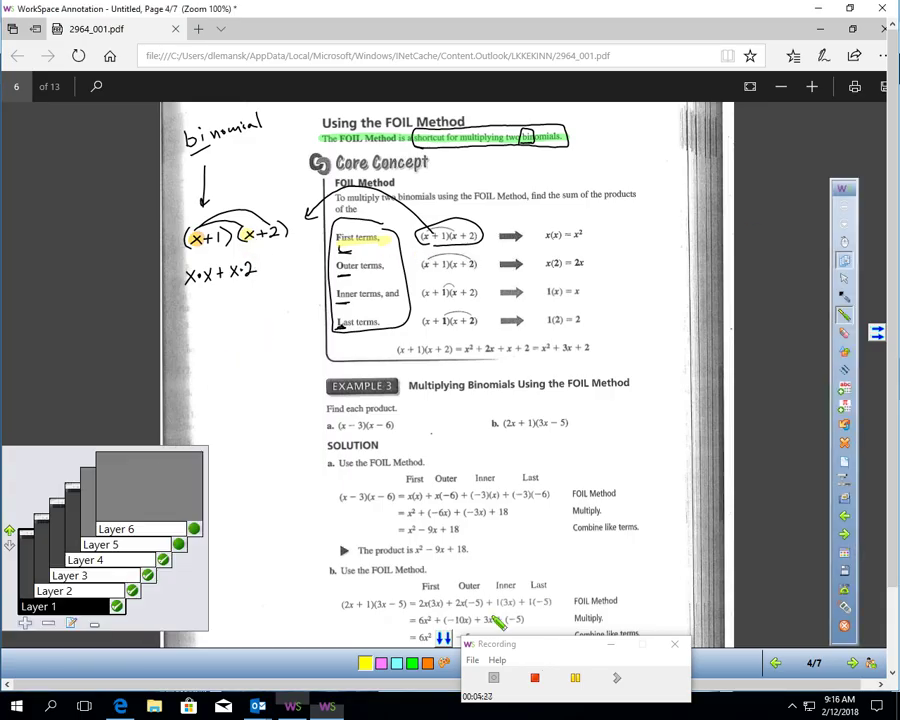
pyautogui.moveTo(343, 268); pyautogui.dragTo(375, 275)
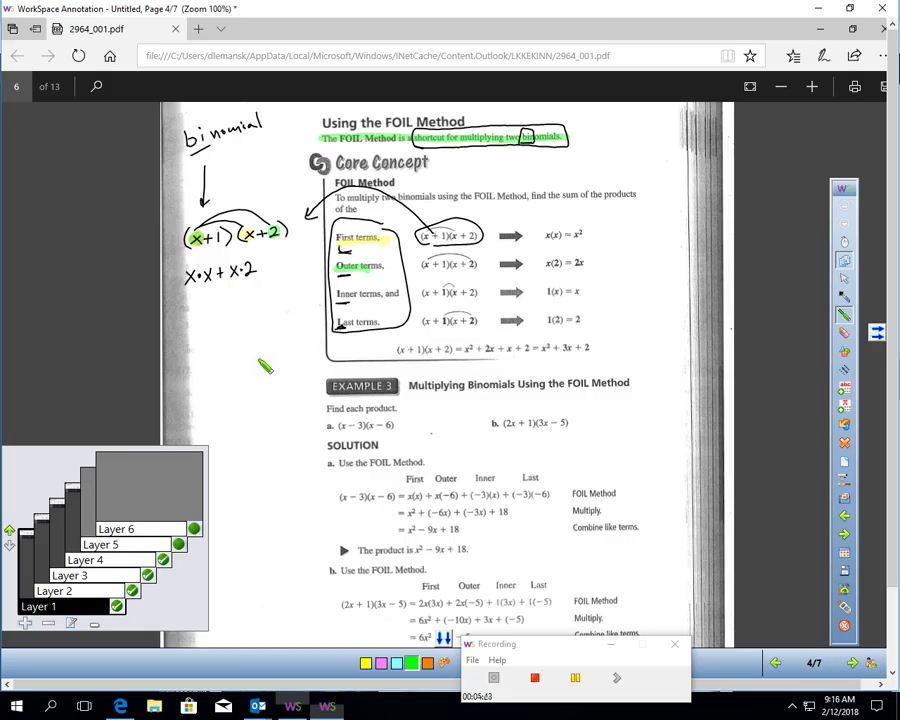
# Highlight the x·2 product green and the 1 in x+1 cyan, then pick pink
pyautogui.click(365, 664)
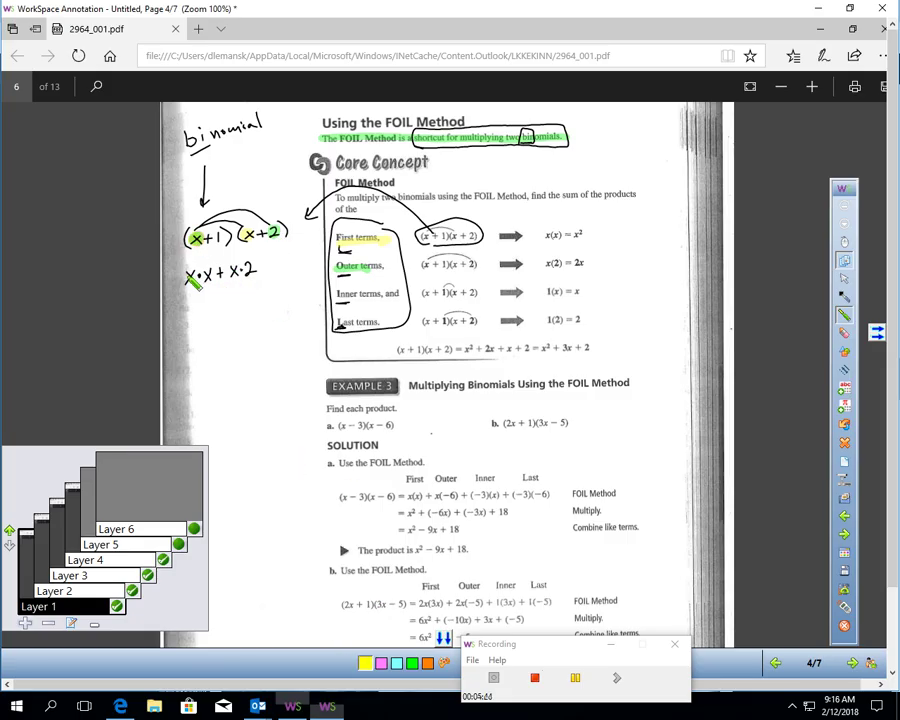
pyautogui.click(413, 664)
pyautogui.moveTo(230, 270); pyautogui.dragTo(256, 270)
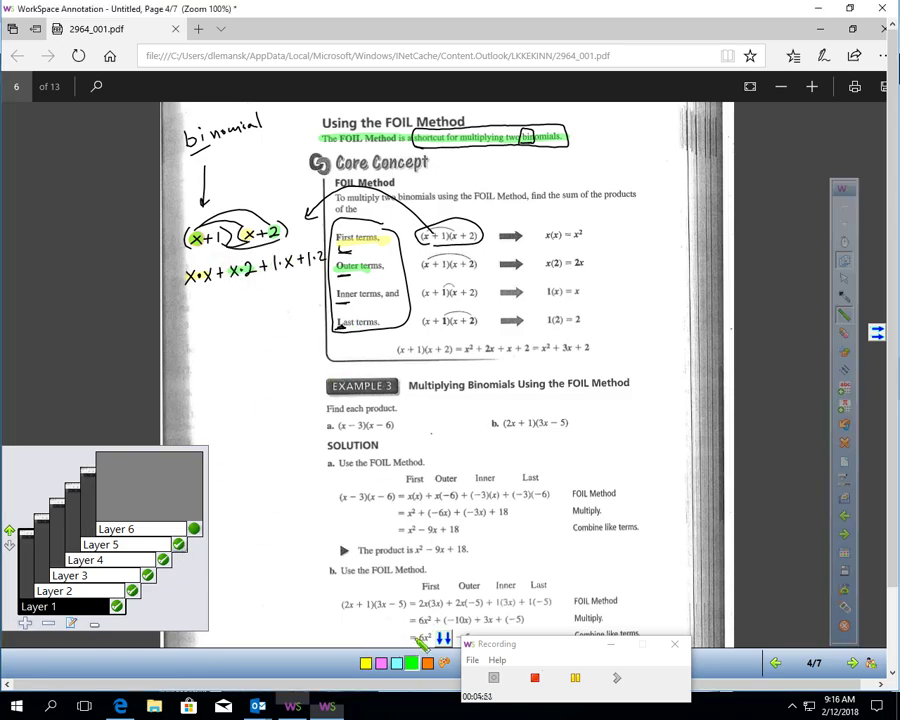
pyautogui.click(396, 664)
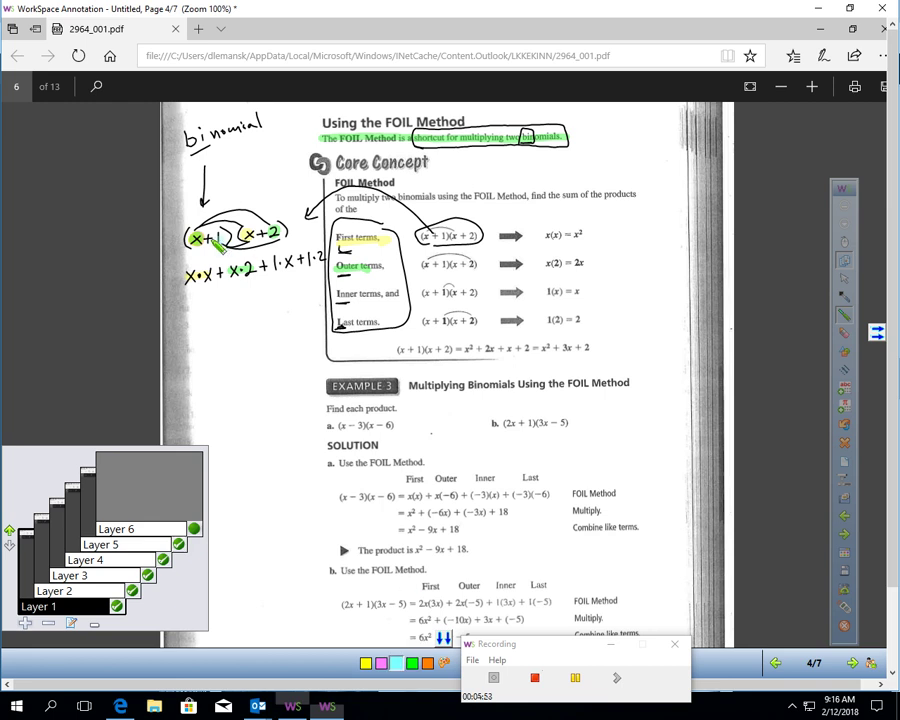
pyautogui.moveTo(213, 238); pyautogui.dragTo(223, 238)
pyautogui.click(381, 663)
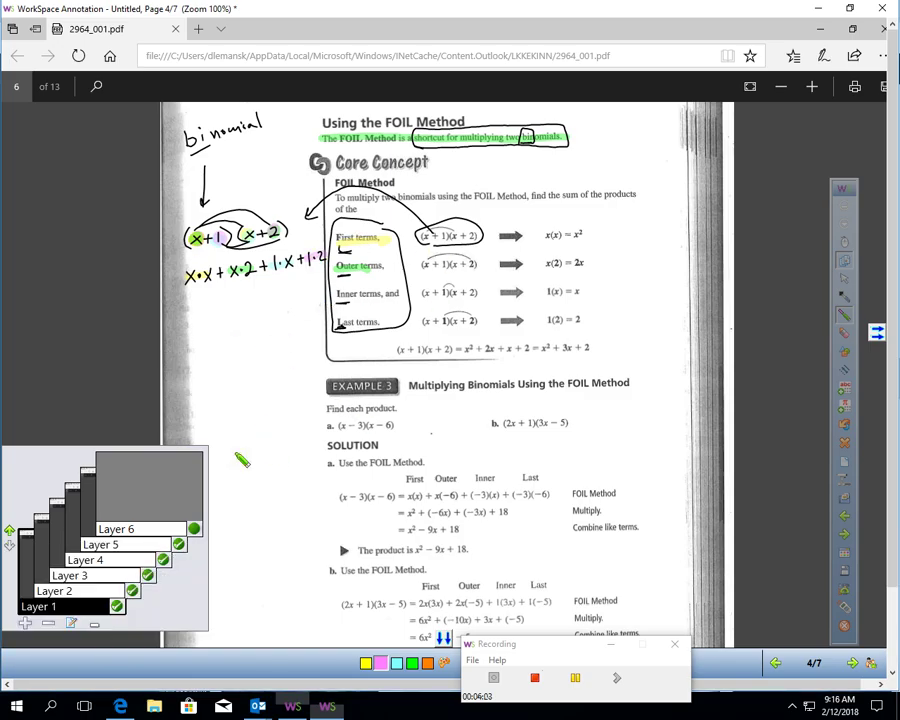
# Show Layer 6's x² + 3x + 2 and highlight the book's matching result in pink
pyautogui.click(194, 531)
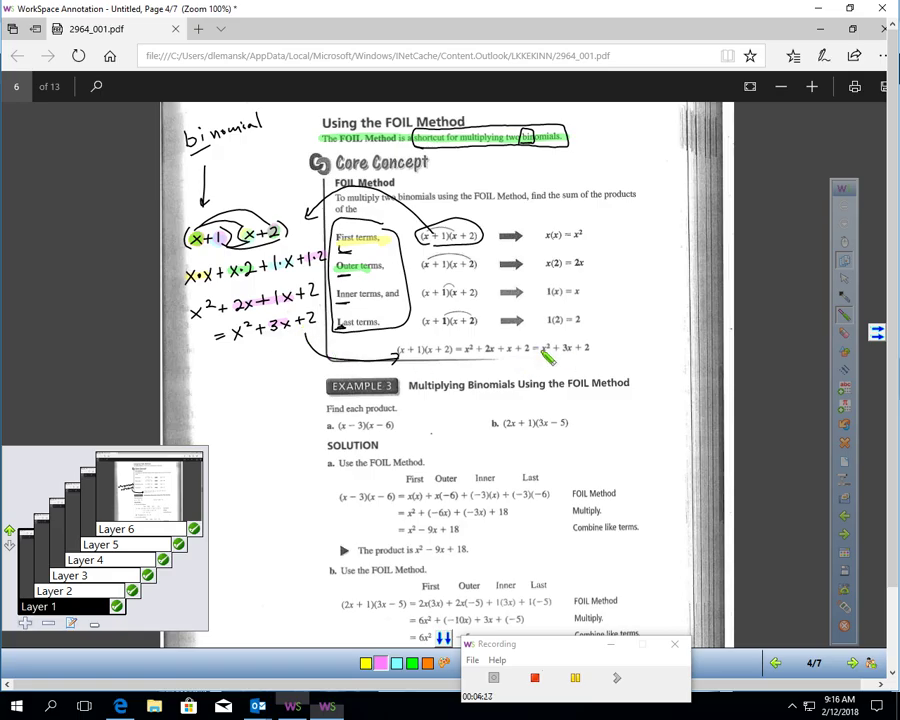
pyautogui.moveTo(538, 348); pyautogui.dragTo(592, 348)
pyautogui.click(844, 297)
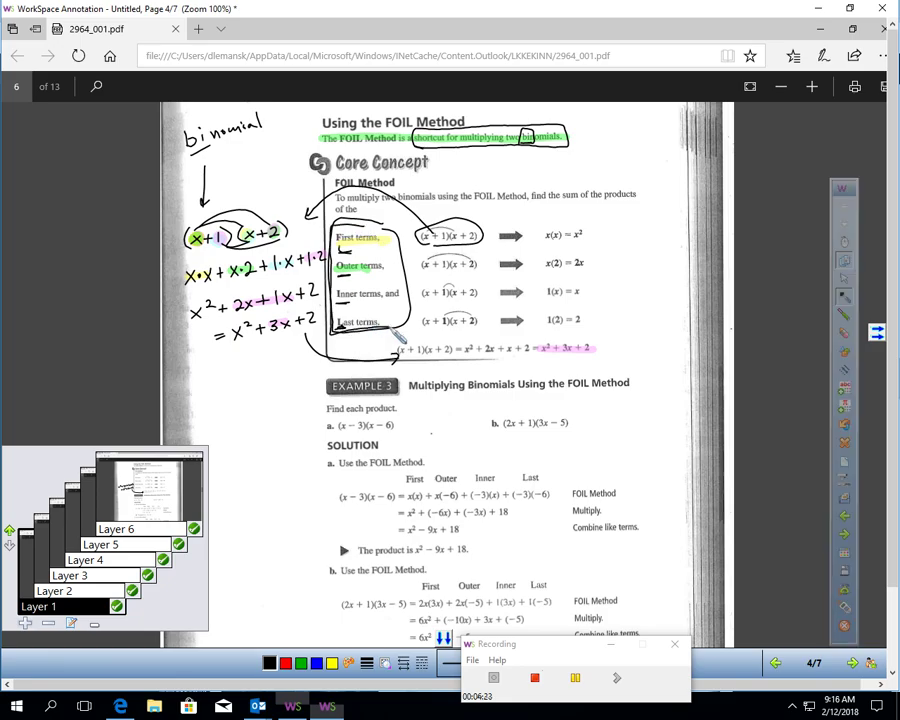
# Write a boxed key beside the rows: F = 1st, O = outside, I = inside, L = last
pyautogui.moveTo(343, 250); pyautogui.dragTo(340, 322)
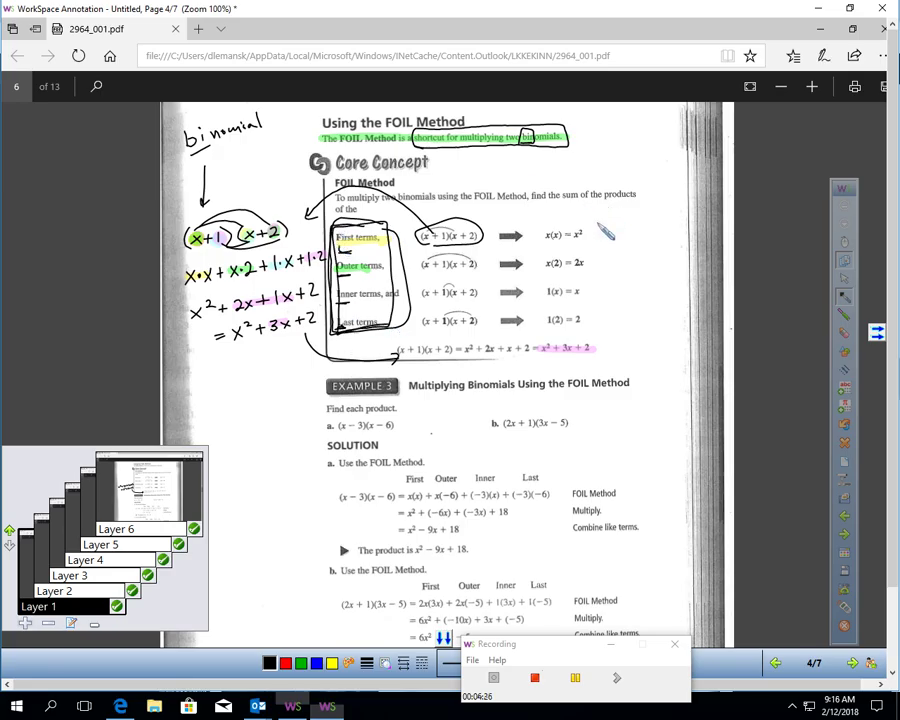
pyautogui.moveTo(594, 219); pyautogui.dragTo(603, 225)
pyautogui.moveTo(601, 262); pyautogui.dragTo(611, 304)
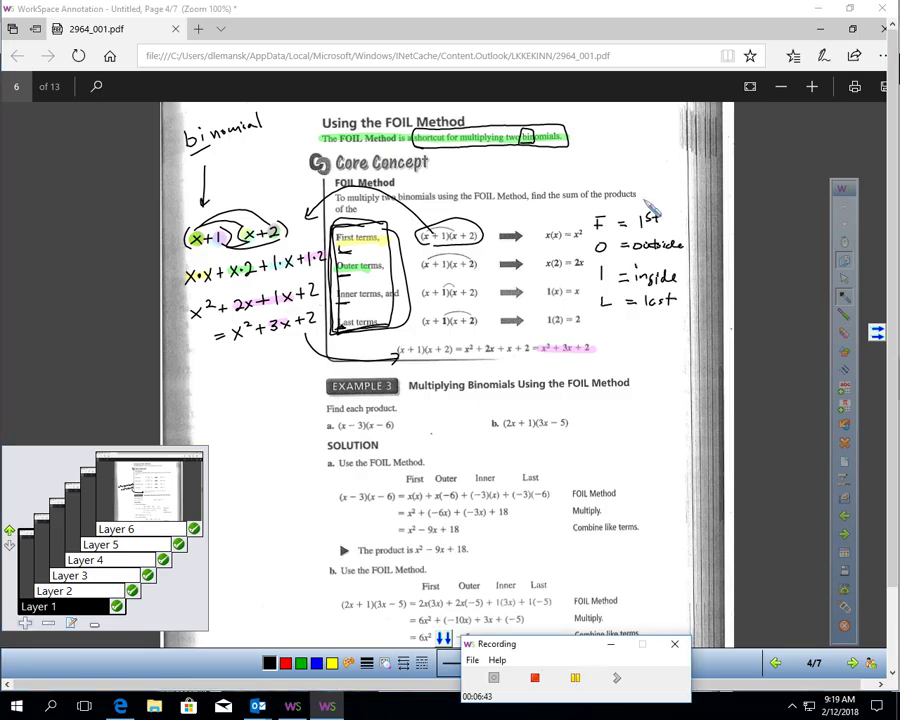
pyautogui.moveTo(646, 202)
pyautogui.mouseDown()
pyautogui.moveTo(620, 326)
pyautogui.moveTo(700, 222)
pyautogui.moveTo(645, 193)
pyautogui.mouseUp()
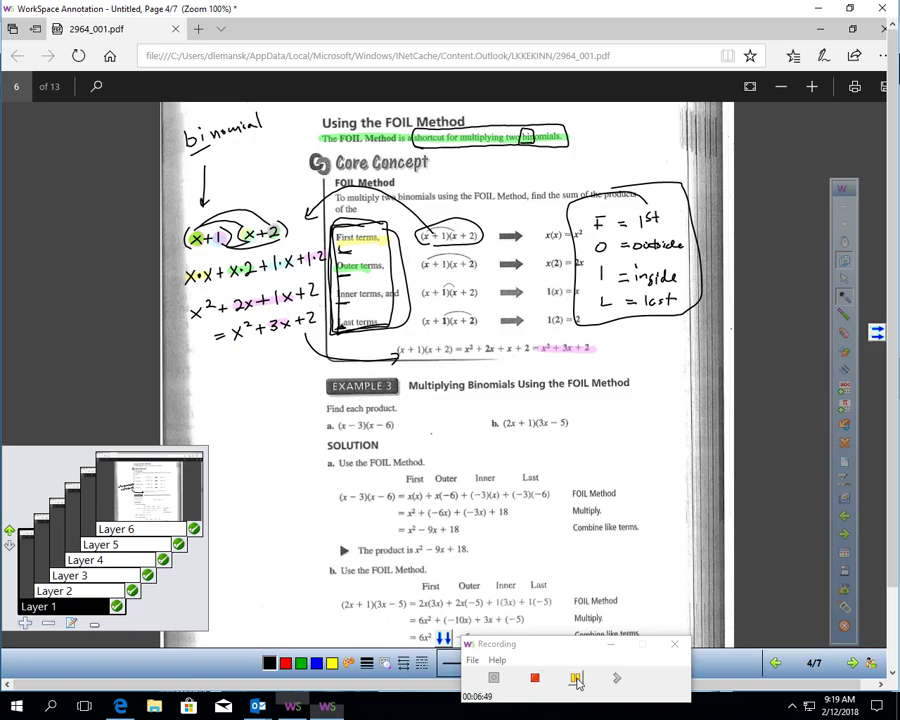
# On the next page, dismiss the layer warning and circle the margin answers to problems 5–8
pyautogui.press('pagedown')
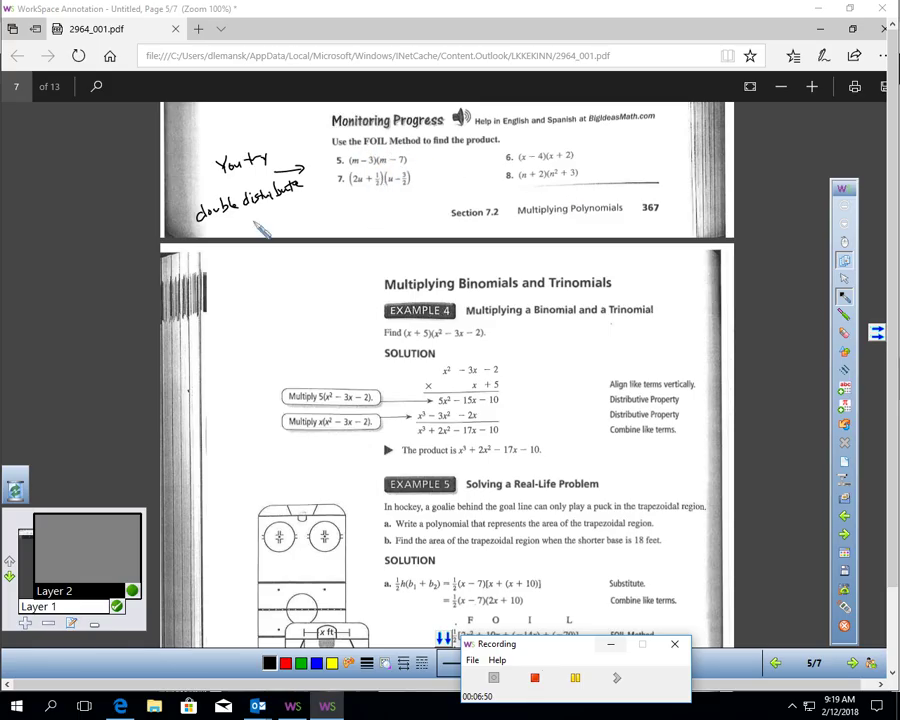
pyautogui.click(305, 208)
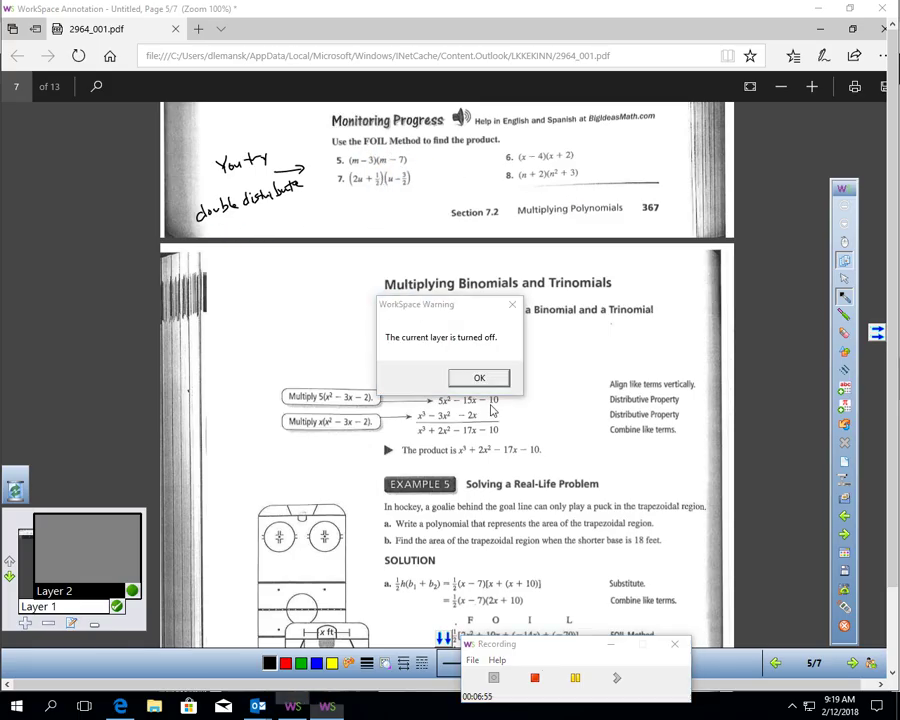
pyautogui.click(480, 376)
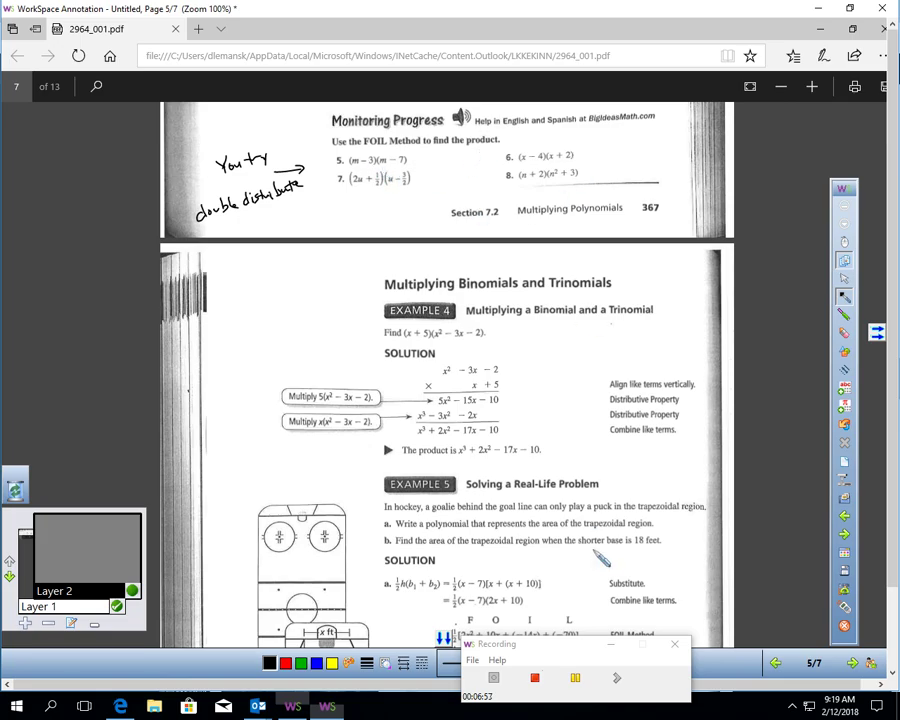
pyautogui.click(576, 680)
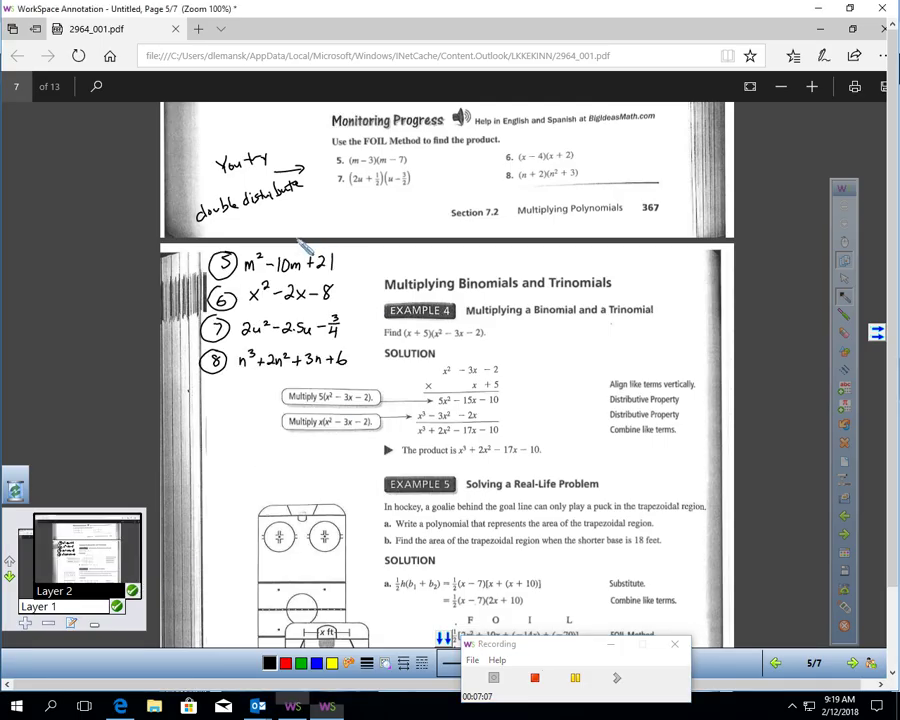
pyautogui.moveTo(301, 244)
pyautogui.mouseDown()
pyautogui.moveTo(190, 250)
pyautogui.moveTo(200, 385)
pyautogui.moveTo(360, 380)
pyautogui.moveTo(351, 238)
pyautogui.mouseUp()
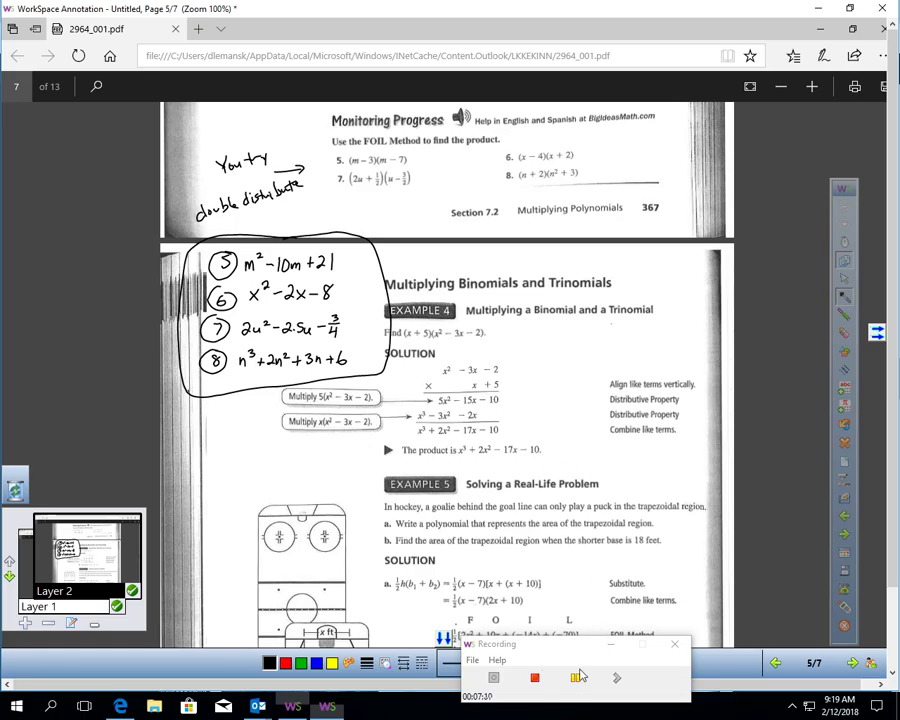
# Move to page 6 and show Layers 2, 3 and 4 to reveal the X marks, (x+5)(x²−3x−2) and 'binomial'
pyautogui.click(576, 679)
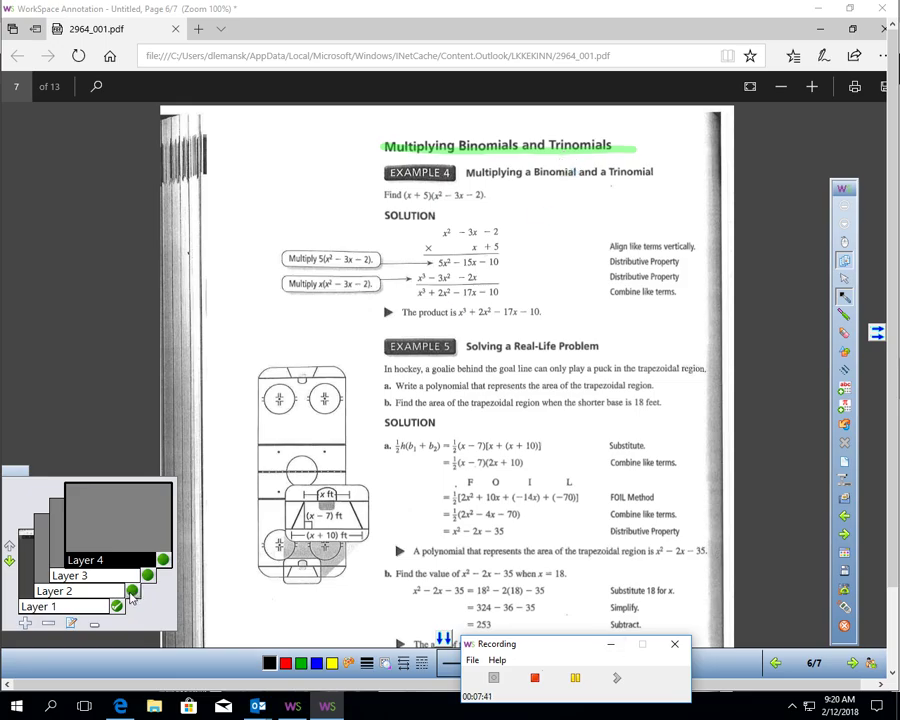
pyautogui.click(132, 590)
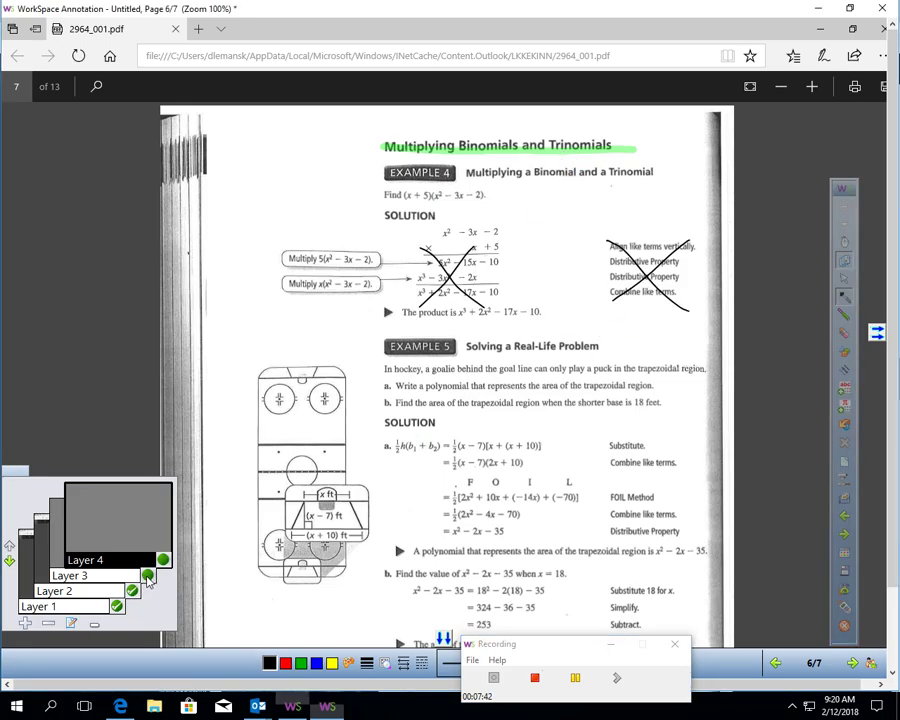
pyautogui.click(147, 576)
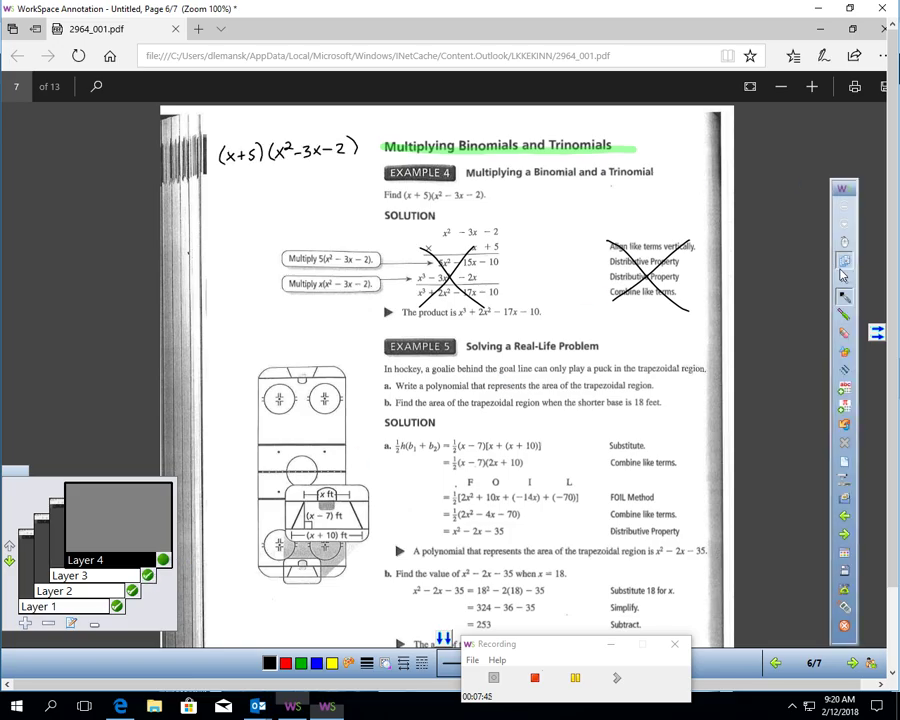
pyautogui.click(163, 559)
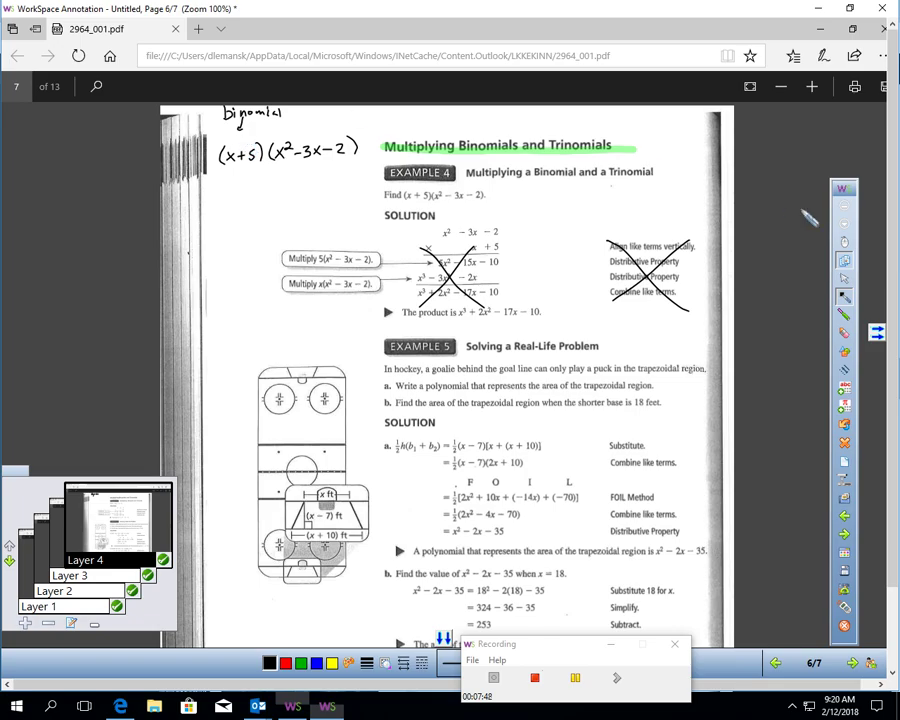
# Highlight the x in (x+5) in pink
pyautogui.click(845, 316)
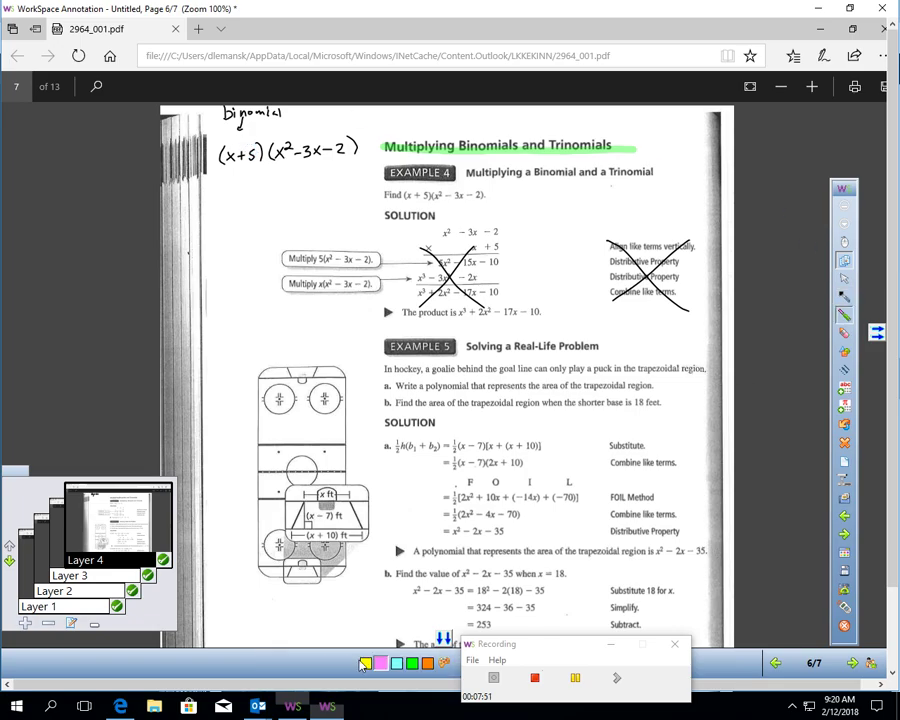
pyautogui.click(845, 298)
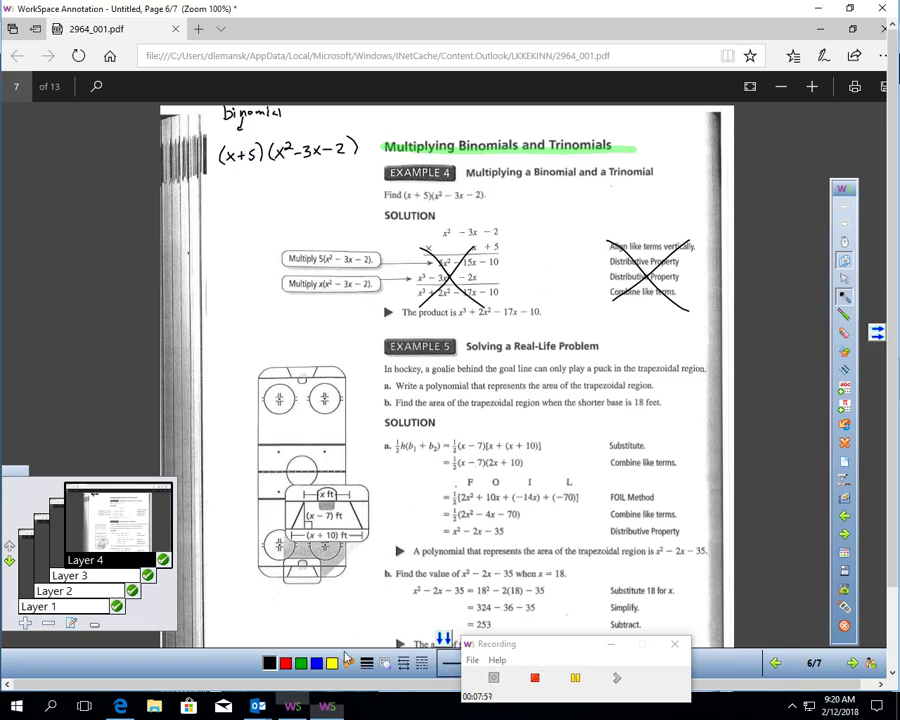
pyautogui.click(845, 316)
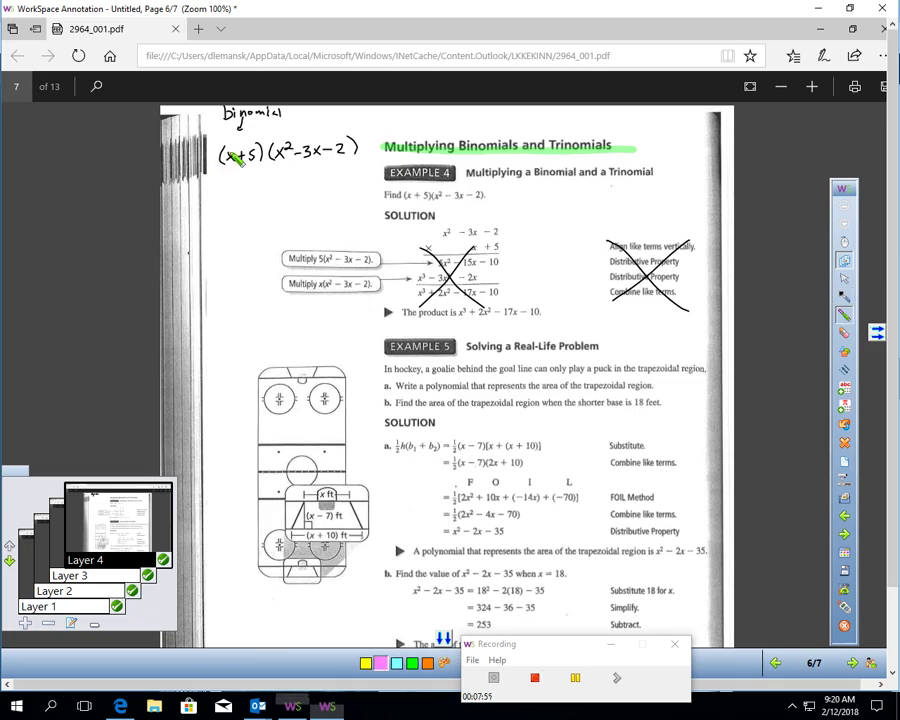
pyautogui.click(231, 157)
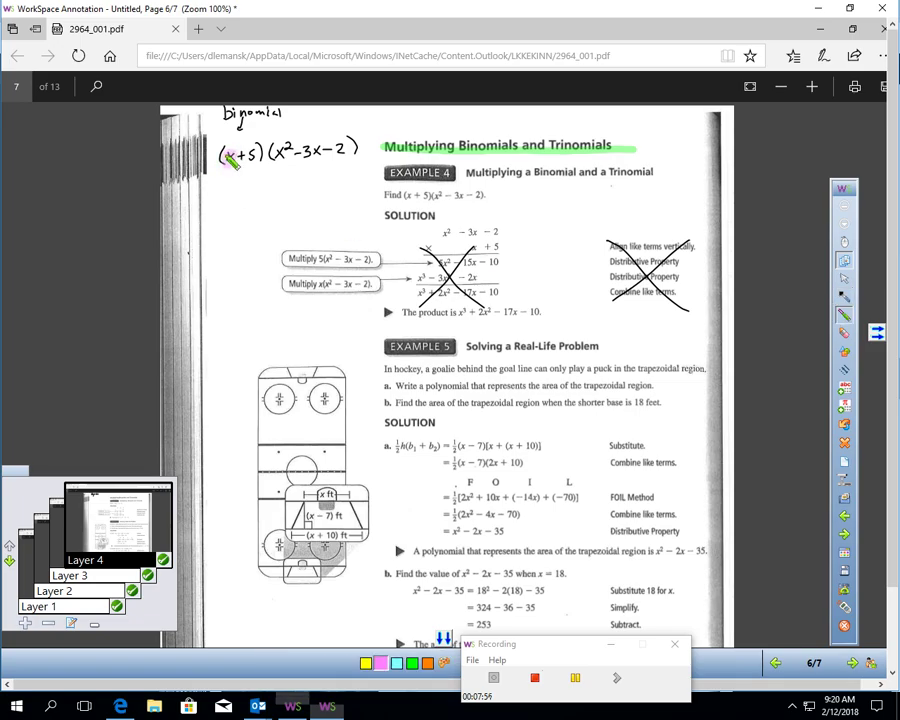
# Draw black arcs from x to each trinomial term and write x·x² − x·3x − x·2
pyautogui.click(845, 298)
pyautogui.moveTo(234, 150); pyautogui.dragTo(350, 146)
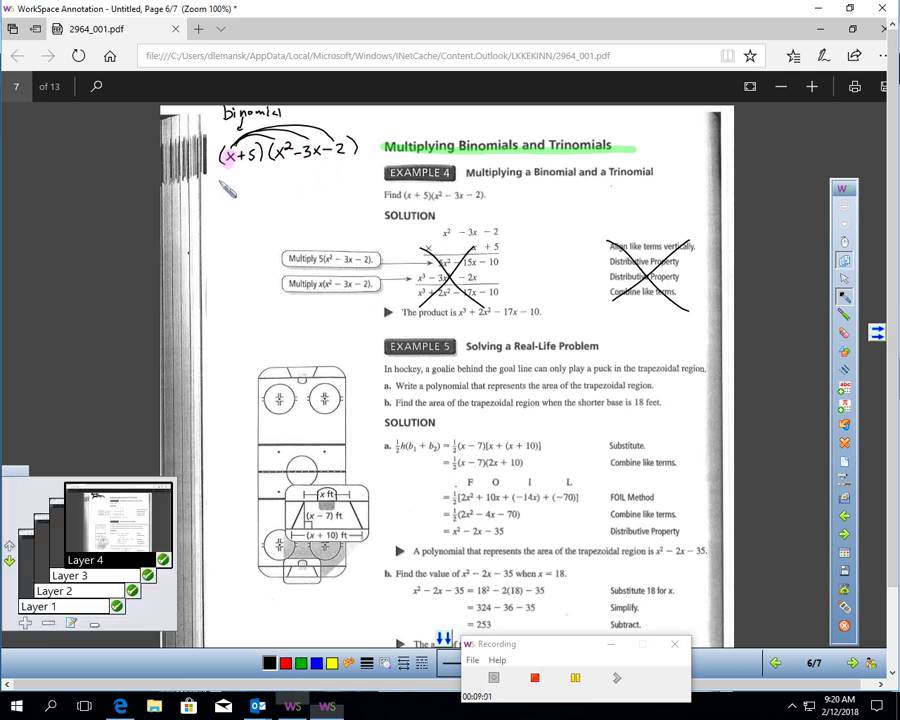
pyautogui.moveTo(209, 181); pyautogui.dragTo(218, 192)
pyautogui.moveTo(218, 181)
pyautogui.mouseDown()
pyautogui.moveTo(209, 192)
pyautogui.moveTo(232, 193)
pyautogui.mouseUp()
pyautogui.moveTo(232, 181)
pyautogui.mouseDown()
pyautogui.moveTo(222, 193)
pyautogui.moveTo(240, 185)
pyautogui.mouseUp()
pyautogui.moveTo(250, 181); pyautogui.dragTo(259, 192)
pyautogui.click(262, 186)
pyautogui.moveTo(259, 181)
pyautogui.mouseDown()
pyautogui.moveTo(250, 192)
pyautogui.moveTo(286, 192)
pyautogui.mouseUp()
pyautogui.moveTo(286, 181)
pyautogui.mouseDown()
pyautogui.moveTo(277, 192)
pyautogui.moveTo(308, 190)
pyautogui.mouseUp()
pyautogui.moveTo(308, 178)
pyautogui.mouseDown()
pyautogui.moveTo(300, 190)
pyautogui.moveTo(324, 188)
pyautogui.mouseUp()
pyautogui.click(311, 184)
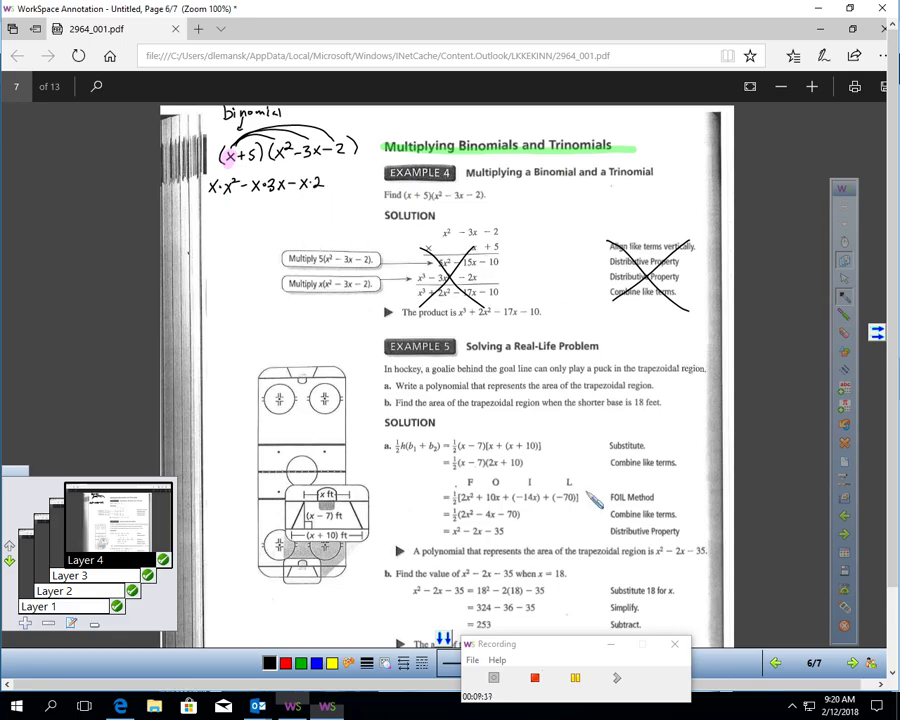
# Draw blue arcs from 5 to each term and write + 5·x² − 5·3x in blue
pyautogui.click(843, 313)
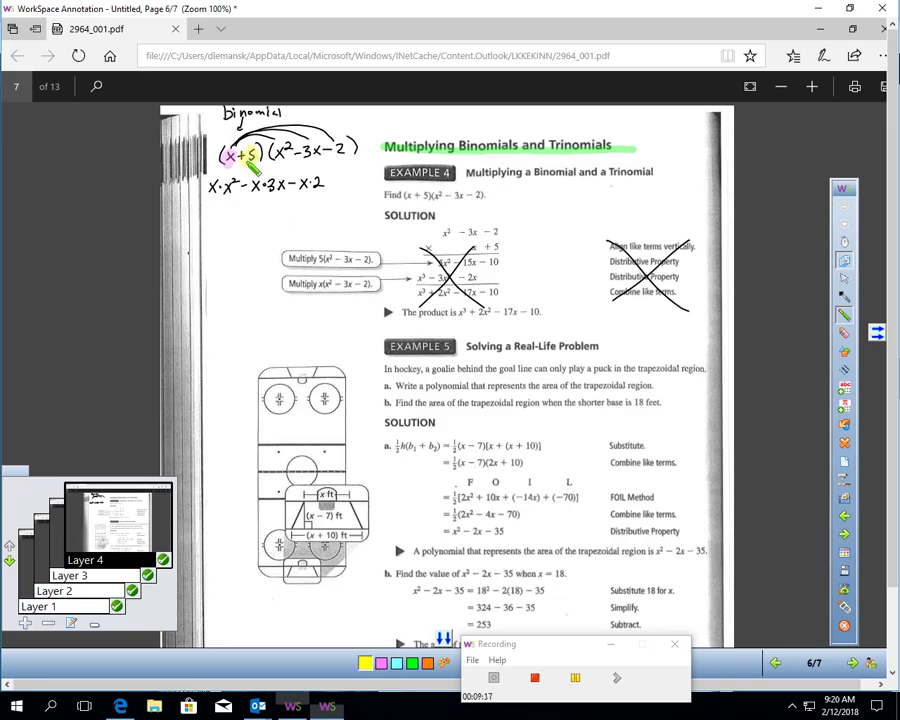
pyautogui.click(845, 297)
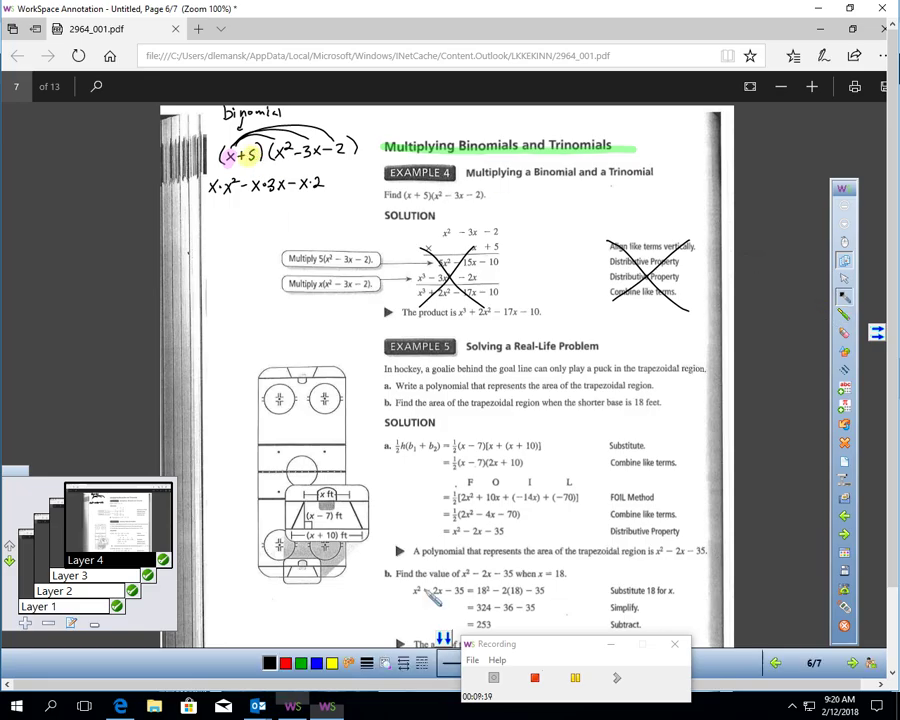
pyautogui.click(318, 664)
pyautogui.moveTo(245, 152); pyautogui.dragTo(352, 146)
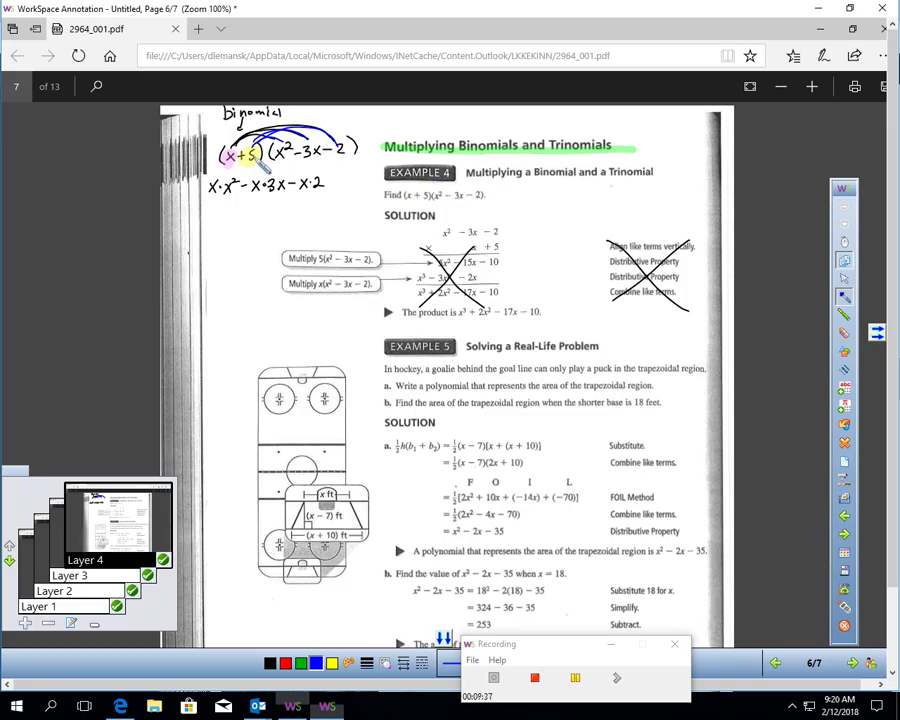
pyautogui.moveTo(324, 183); pyautogui.dragTo(334, 183)
pyautogui.moveTo(329, 177)
pyautogui.mouseDown()
pyautogui.moveTo(329, 189)
pyautogui.moveTo(357, 188)
pyautogui.mouseUp()
pyautogui.click(348, 184)
pyautogui.moveTo(357, 180)
pyautogui.mouseDown()
pyautogui.moveTo(351, 188)
pyautogui.moveTo(363, 178)
pyautogui.mouseUp()
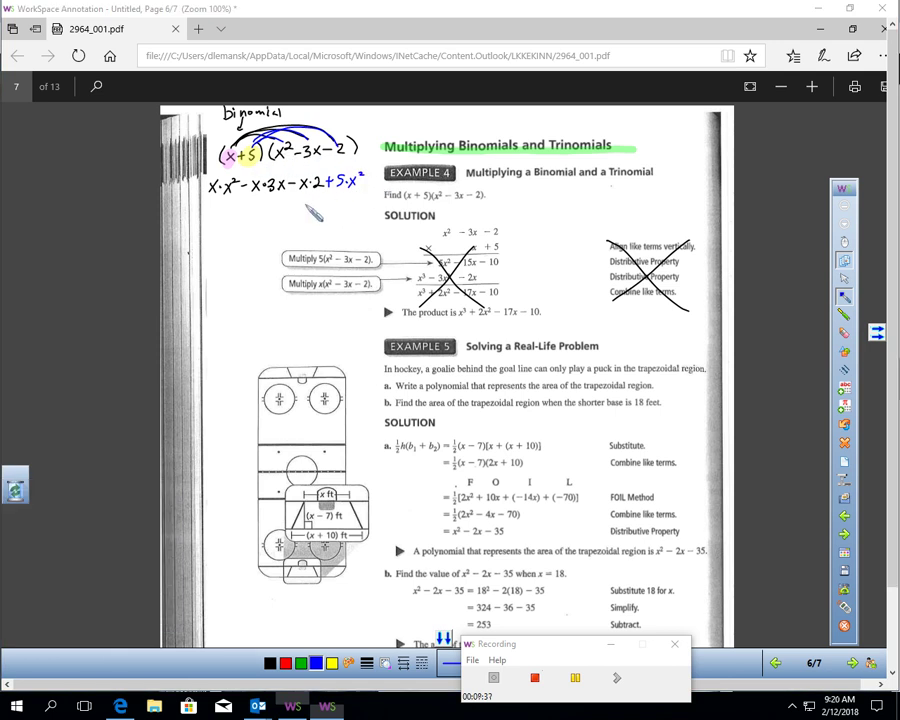
pyautogui.moveTo(300, 203); pyautogui.dragTo(343, 208)
pyautogui.click(322, 205)
pyautogui.moveTo(343, 198)
pyautogui.mouseDown()
pyautogui.moveTo(334, 208)
pyautogui.moveTo(377, 206)
pyautogui.mouseUp()
# Add −5·2 in blue, then write x³ − 3x² − 2x + 5x² − 15x − 10 below in black
pyautogui.click(365, 203)
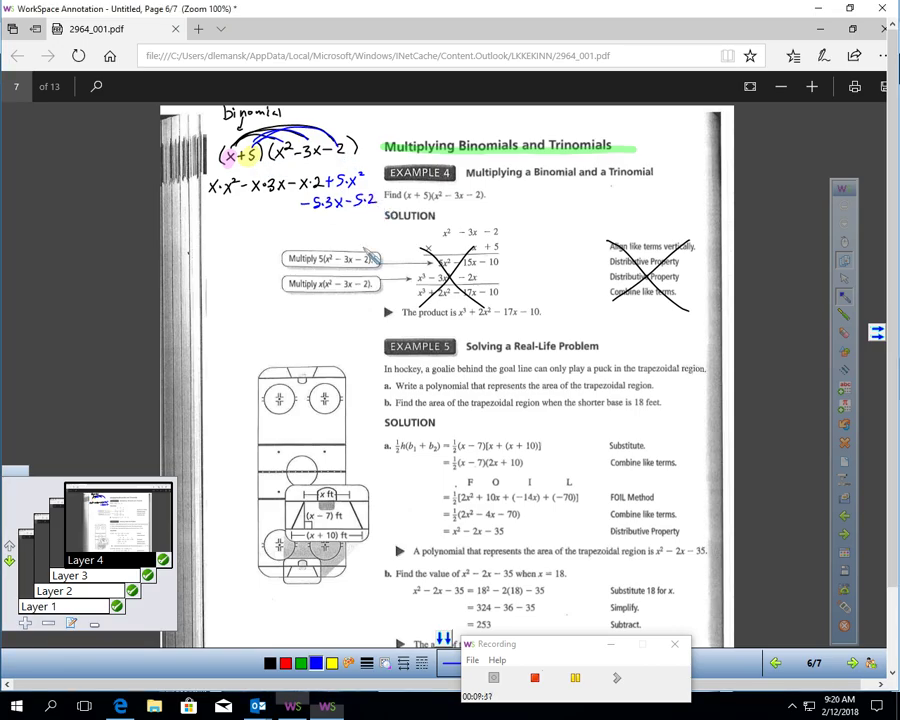
pyautogui.click(268, 664)
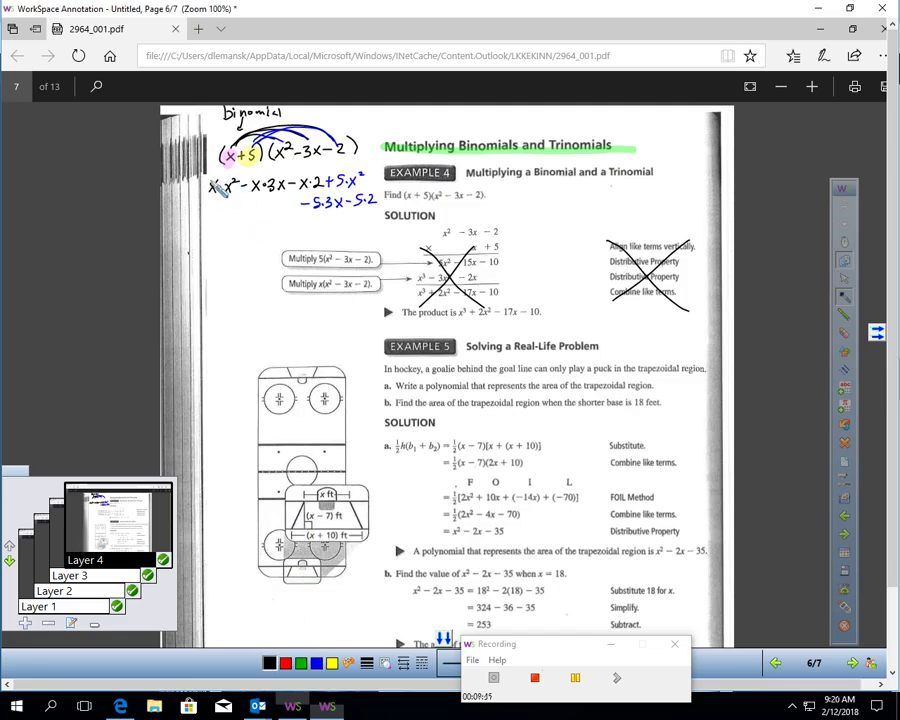
pyautogui.moveTo(204, 228); pyautogui.dragTo(215, 238)
pyautogui.moveTo(215, 228)
pyautogui.mouseDown()
pyautogui.moveTo(204, 238)
pyautogui.moveTo(214, 233)
pyautogui.mouseUp()
pyautogui.moveTo(221, 234); pyautogui.dragTo(244, 237)
pyautogui.moveTo(244, 228)
pyautogui.mouseDown()
pyautogui.moveTo(236, 237)
pyautogui.moveTo(270, 231)
pyautogui.mouseUp()
pyautogui.moveTo(272, 226)
pyautogui.mouseDown()
pyautogui.moveTo(276, 236)
pyautogui.moveTo(314, 235)
pyautogui.mouseUp()
pyautogui.click(284, 232)
pyautogui.moveTo(314, 226)
pyautogui.mouseDown()
pyautogui.moveTo(306, 235)
pyautogui.moveTo(324, 226)
pyautogui.moveTo(340, 232)
pyautogui.moveTo(344, 222)
pyautogui.moveTo(345, 232)
pyautogui.moveTo(357, 231)
pyautogui.mouseUp()
pyautogui.moveTo(357, 222)
pyautogui.mouseDown()
pyautogui.moveTo(350, 231)
pyautogui.moveTo(378, 221)
pyautogui.mouseUp()
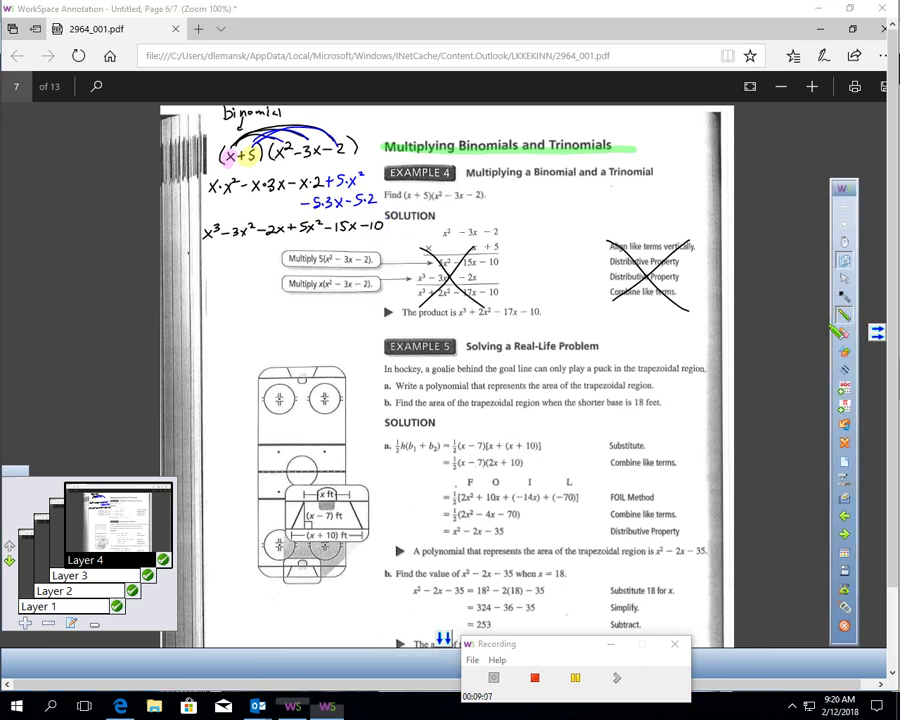
# Highlight −3x² and 5x² in cyan, and −2x and −15x in green
pyautogui.click(396, 664)
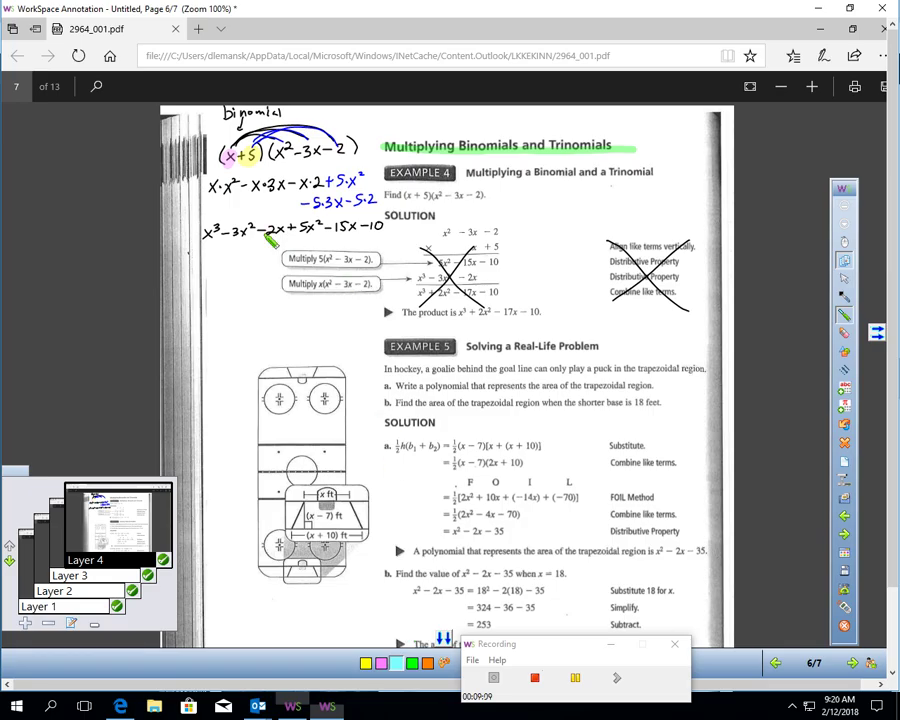
pyautogui.moveTo(236, 231); pyautogui.dragTo(248, 233)
pyautogui.moveTo(306, 228); pyautogui.dragTo(318, 232)
pyautogui.click(367, 664)
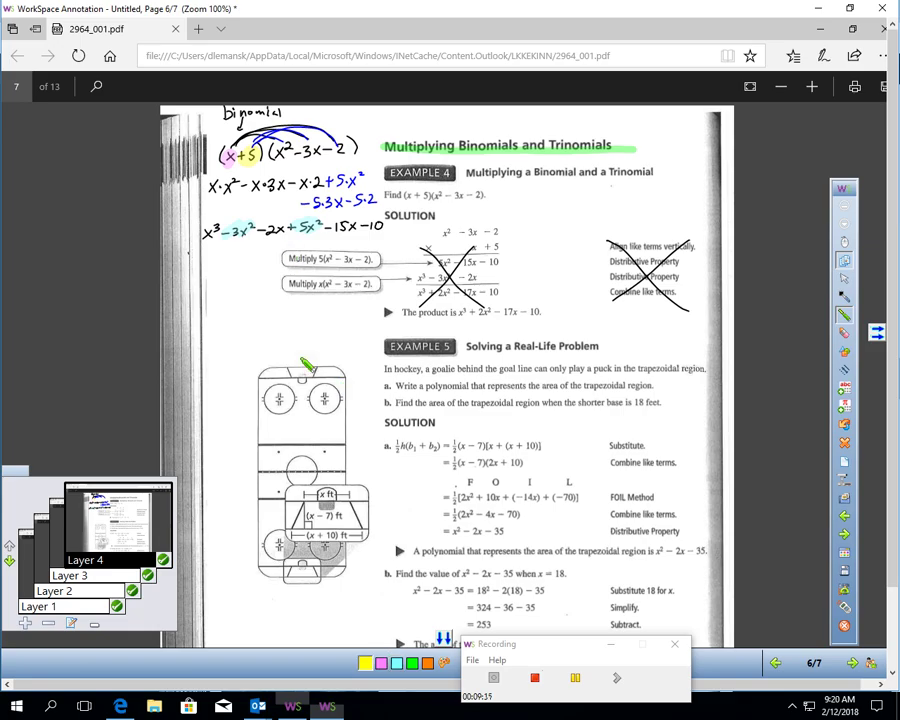
pyautogui.click(413, 664)
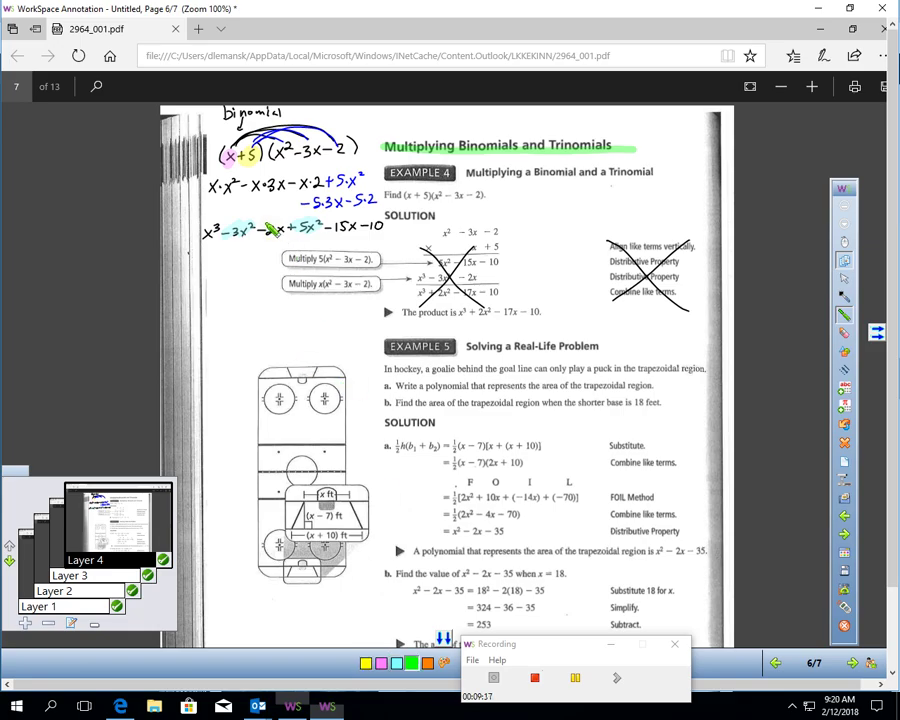
pyautogui.moveTo(268, 230); pyautogui.dragTo(357, 227)
# Write the combined answer = x³ + 2x² − 17x − 10 and circle the book's matching product
pyautogui.click(844, 294)
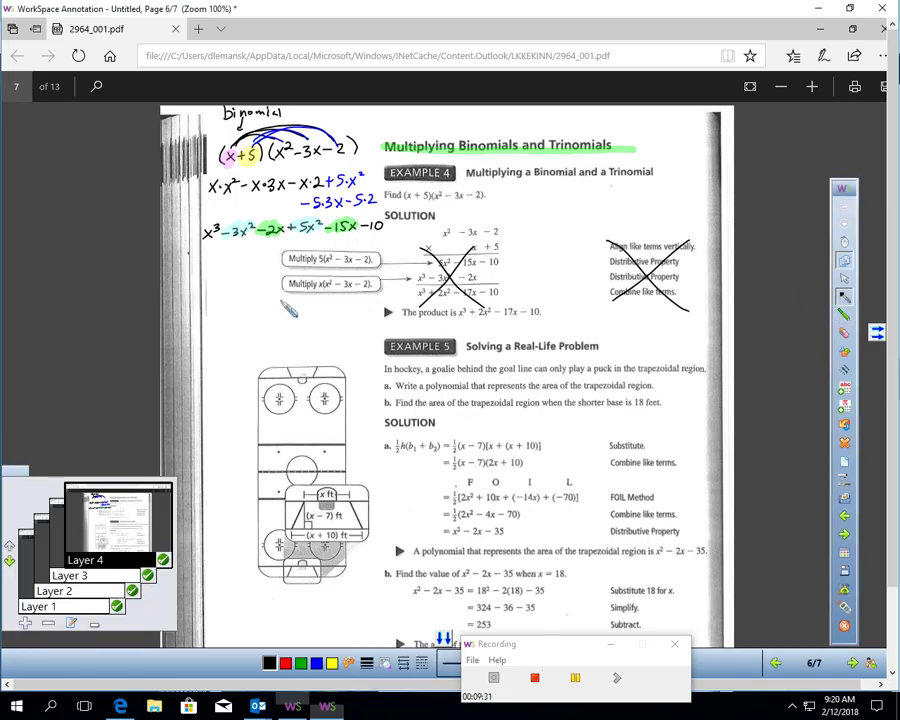
pyautogui.moveTo(209, 328); pyautogui.dragTo(221, 327)
pyautogui.moveTo(209, 335); pyautogui.dragTo(238, 338)
pyautogui.moveTo(237, 325); pyautogui.dragTo(228, 338)
pyautogui.moveTo(250, 333); pyautogui.dragTo(282, 337)
pyautogui.moveTo(281, 326)
pyautogui.mouseDown()
pyautogui.moveTo(272, 337)
pyautogui.moveTo(289, 326)
pyautogui.mouseUp()
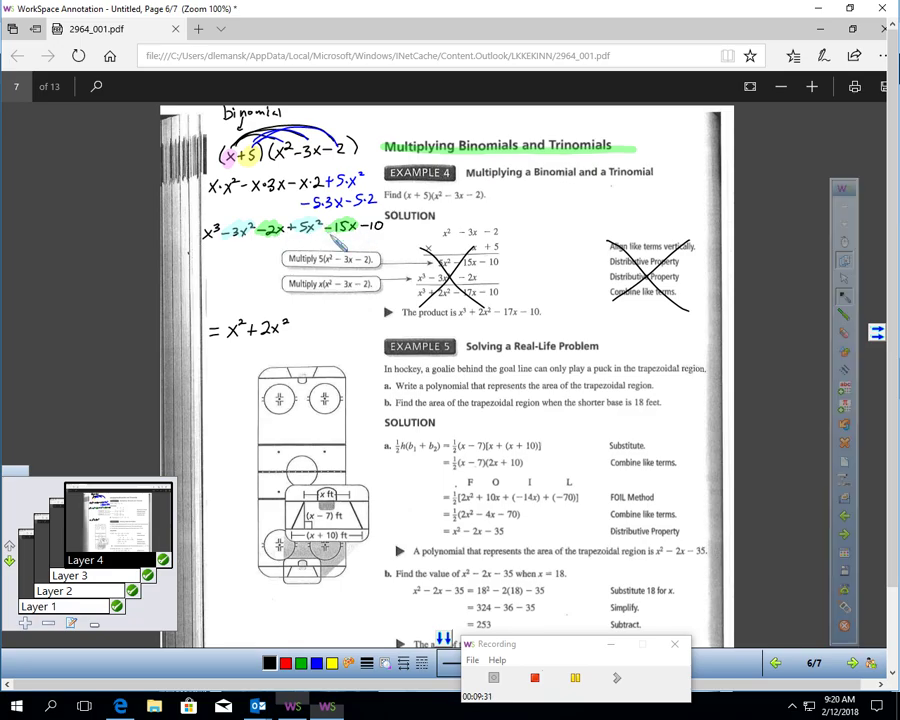
pyautogui.moveTo(290, 330); pyautogui.dragTo(298, 330)
pyautogui.moveTo(304, 322)
pyautogui.mouseDown()
pyautogui.moveTo(303, 336)
pyautogui.moveTo(327, 336)
pyautogui.mouseUp()
pyautogui.moveTo(327, 324)
pyautogui.mouseDown()
pyautogui.moveTo(317, 336)
pyautogui.moveTo(345, 337)
pyautogui.moveTo(354, 323)
pyautogui.mouseUp()
pyautogui.moveTo(314, 343)
pyautogui.mouseDown()
pyautogui.moveTo(268, 310)
pyautogui.moveTo(250, 350)
pyautogui.moveTo(328, 352)
pyautogui.mouseUp()
pyautogui.moveTo(240, 320); pyautogui.dragTo(243, 333)
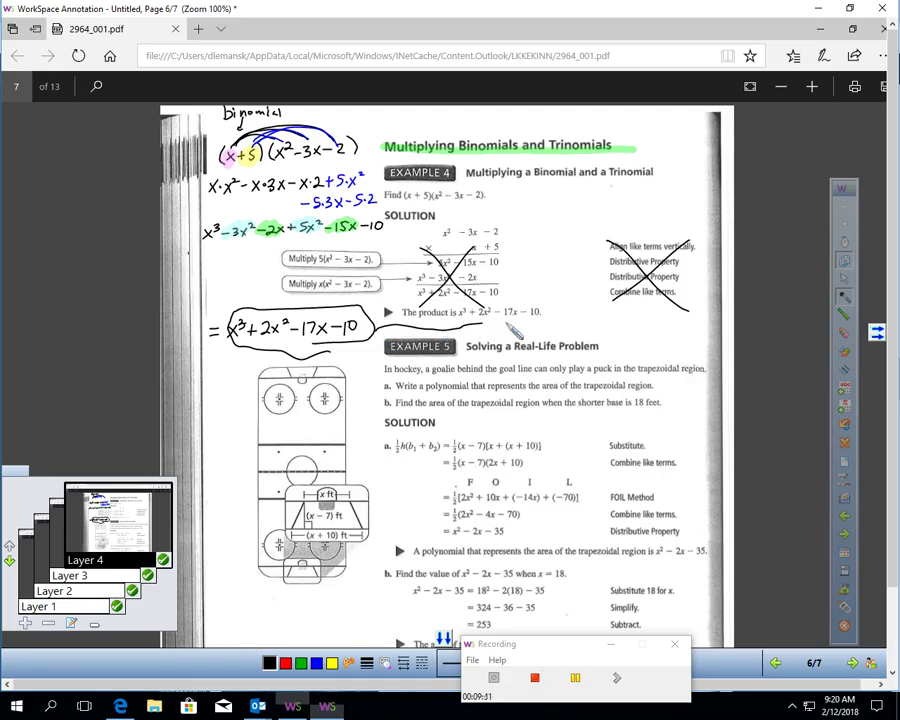
pyautogui.moveTo(455, 296)
pyautogui.mouseDown()
pyautogui.moveTo(442, 320)
pyautogui.moveTo(470, 295)
pyautogui.mouseUp()
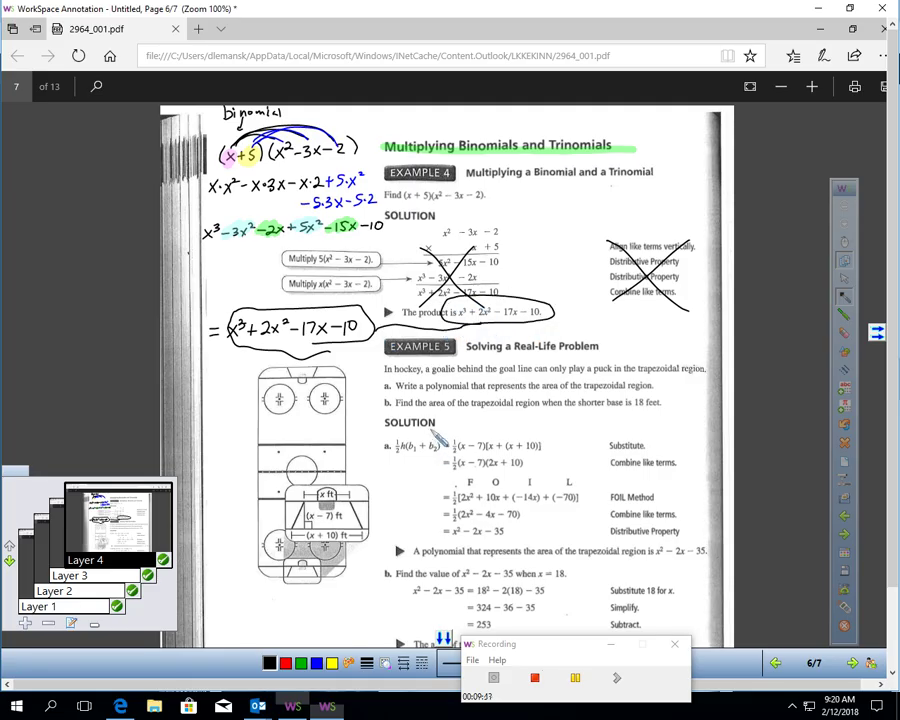
# Circle the rink diagram's trapezoid and highlight the ½h(b1 + b2) formula, both in green
pyautogui.click(575, 679)
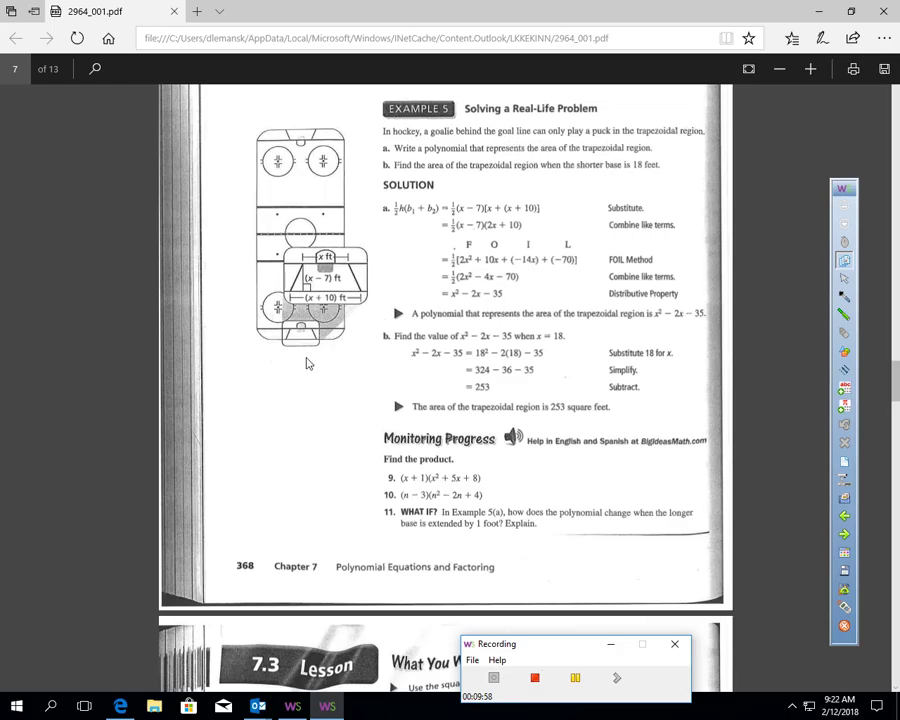
pyautogui.click(845, 318)
pyautogui.moveTo(320, 372)
pyautogui.mouseDown()
pyautogui.moveTo(296, 356)
pyautogui.moveTo(310, 345)
pyautogui.mouseUp()
pyautogui.moveTo(343, 262)
pyautogui.mouseDown()
pyautogui.moveTo(290, 340)
pyautogui.moveTo(383, 298)
pyautogui.mouseUp()
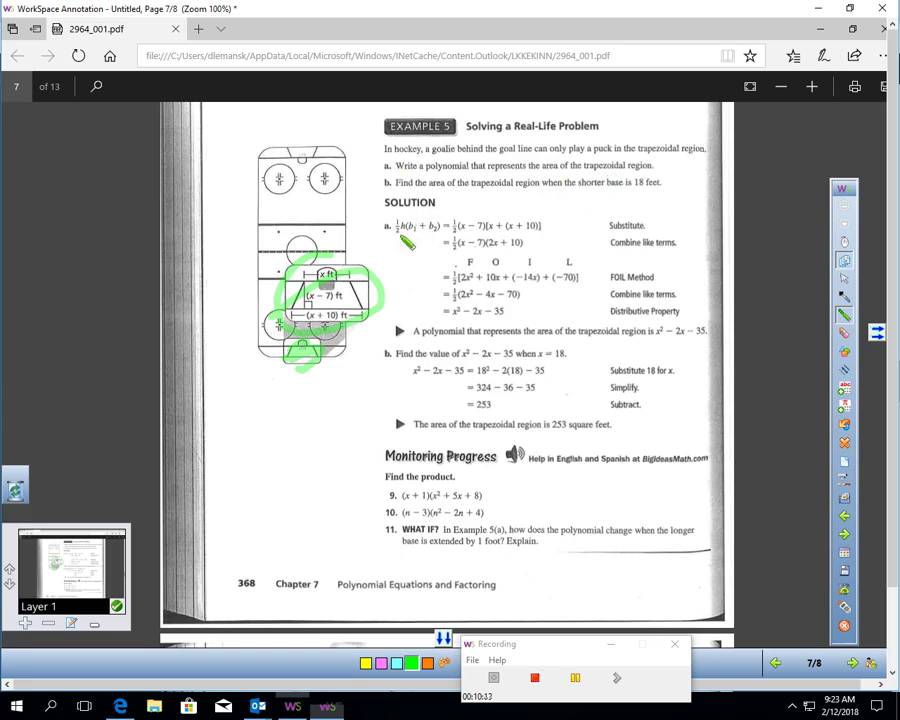
pyautogui.moveTo(398, 226); pyautogui.dragTo(440, 226)
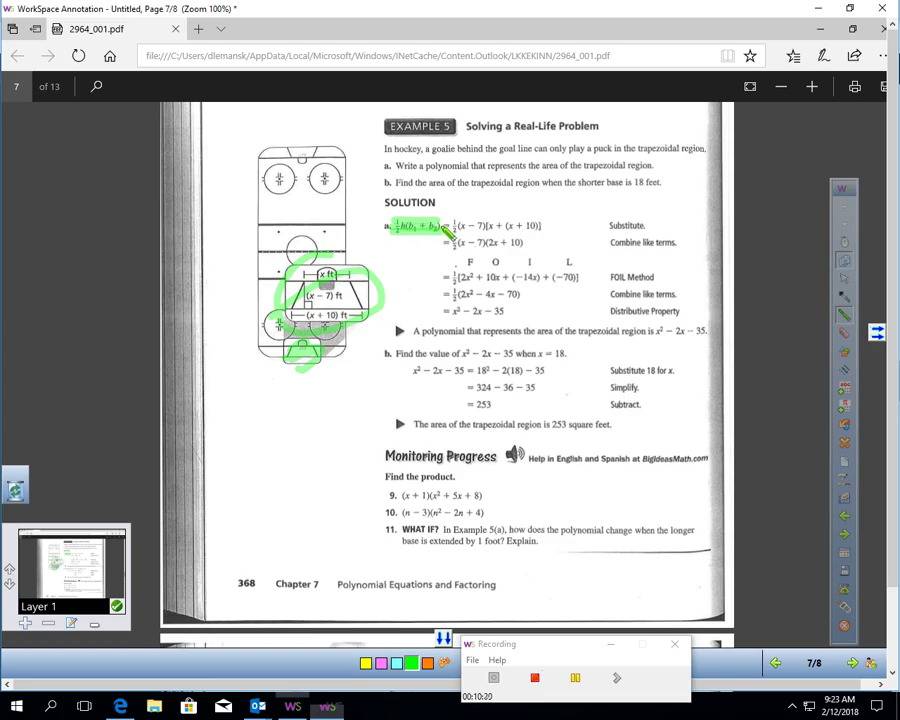
# Highlight ½(x − 7) yellow, link the (x + 10) label in pink and the x ft label in orange
pyautogui.click(368, 665)
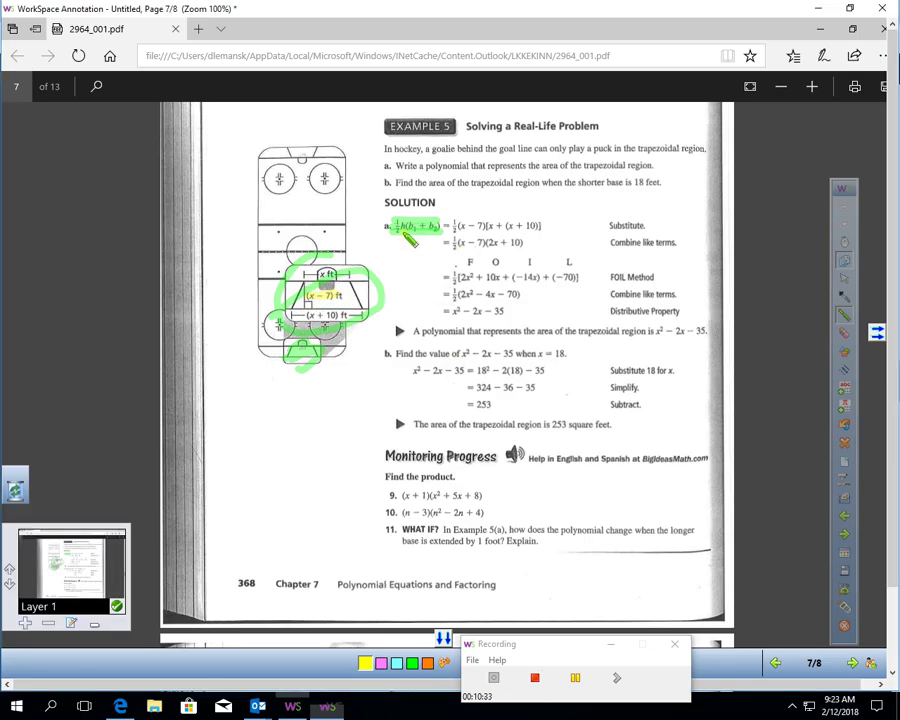
pyautogui.moveTo(450, 226); pyautogui.dragTo(488, 226)
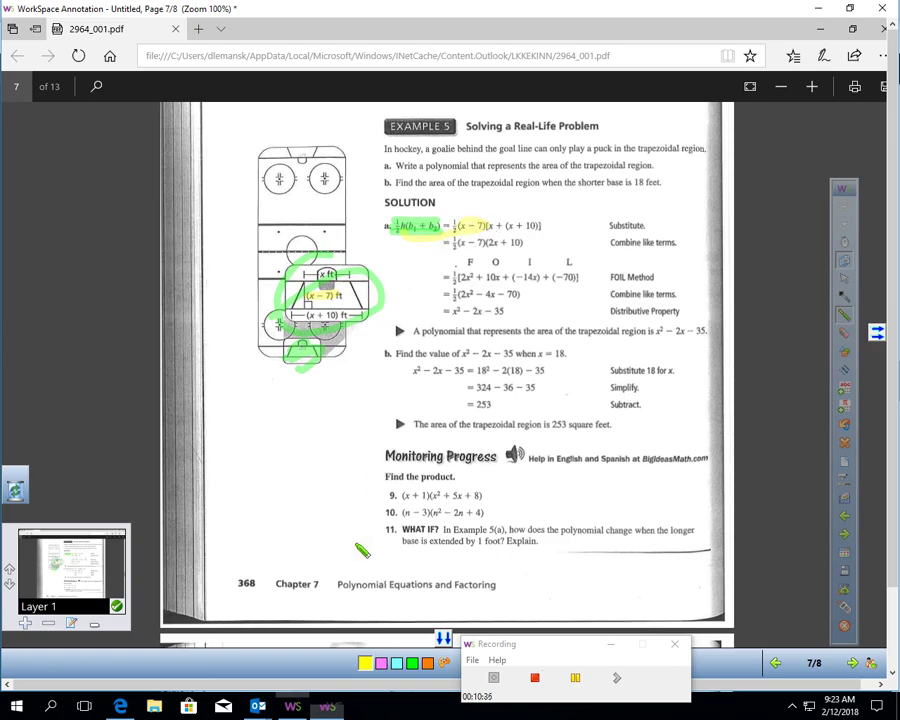
pyautogui.click(381, 665)
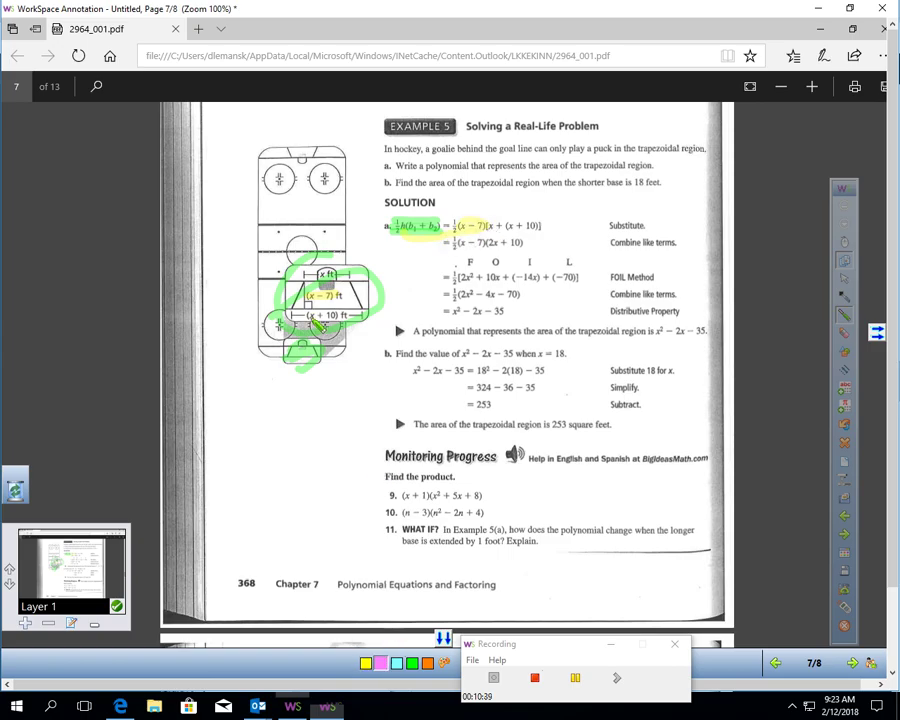
pyautogui.moveTo(318, 315); pyautogui.dragTo(324, 316)
pyautogui.moveTo(350, 322)
pyautogui.mouseDown()
pyautogui.moveTo(470, 252)
pyautogui.moveTo(518, 245)
pyautogui.moveTo(515, 230)
pyautogui.moveTo(537, 228)
pyautogui.mouseUp()
pyautogui.click(427, 663)
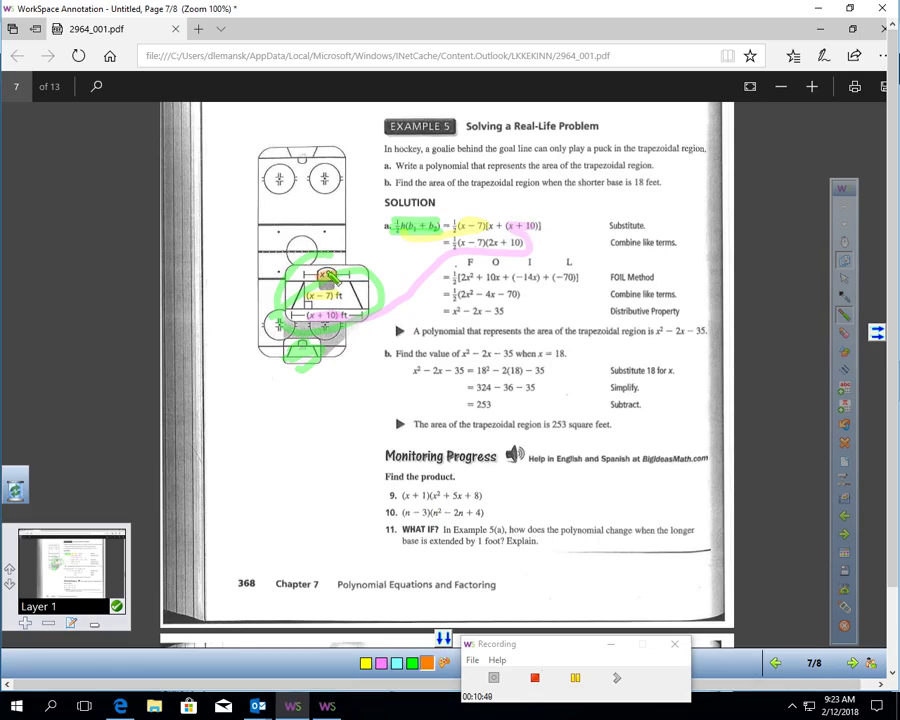
pyautogui.moveTo(328, 275)
pyautogui.mouseDown()
pyautogui.moveTo(360, 225)
pyautogui.moveTo(485, 215)
pyautogui.moveTo(497, 230)
pyautogui.mouseUp()
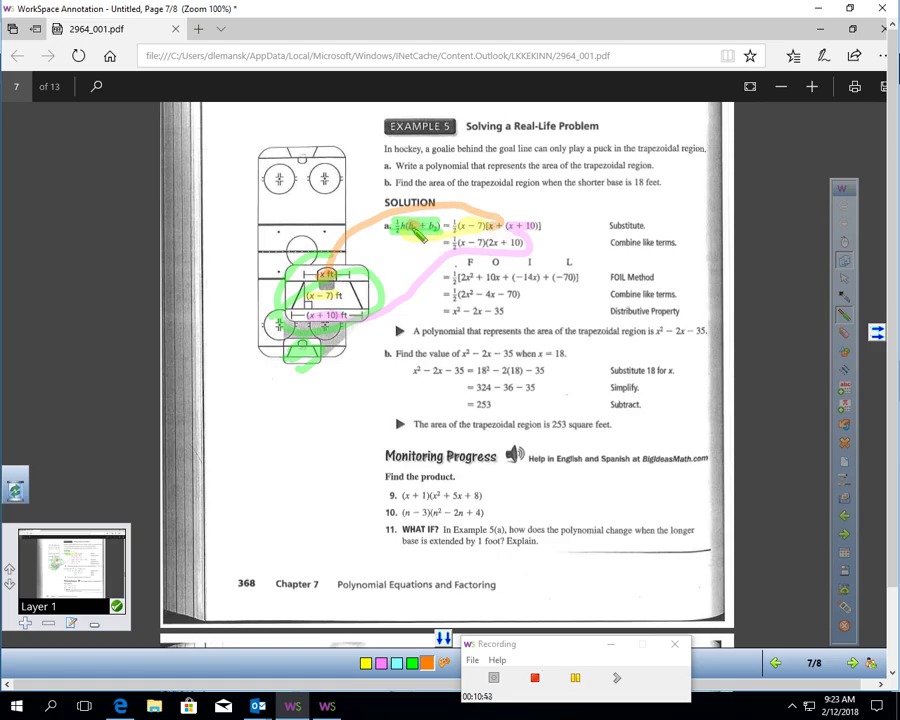
pyautogui.click(386, 665)
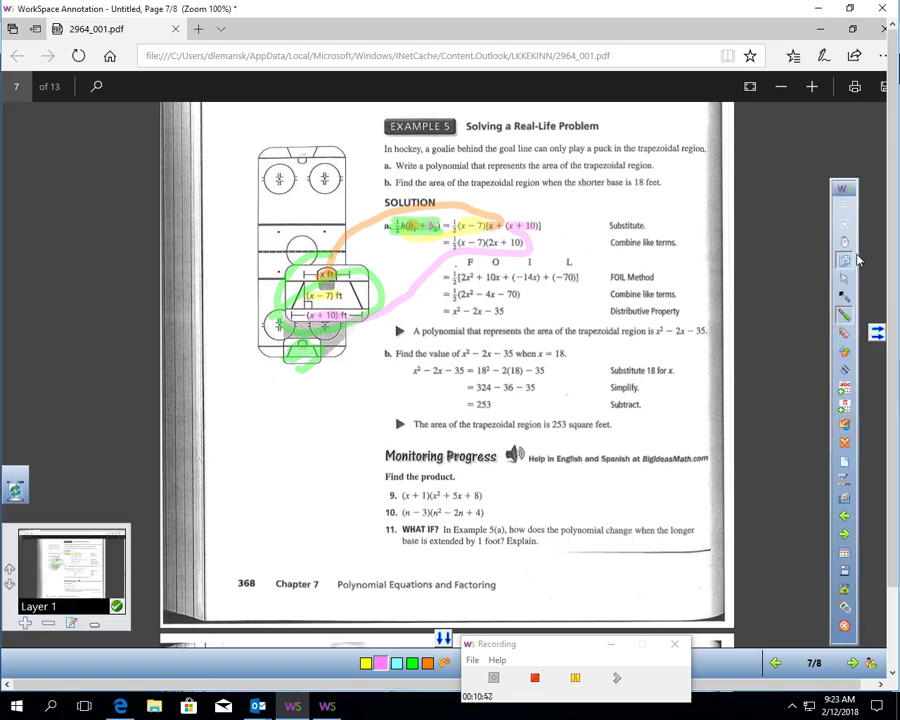
pyautogui.click(845, 298)
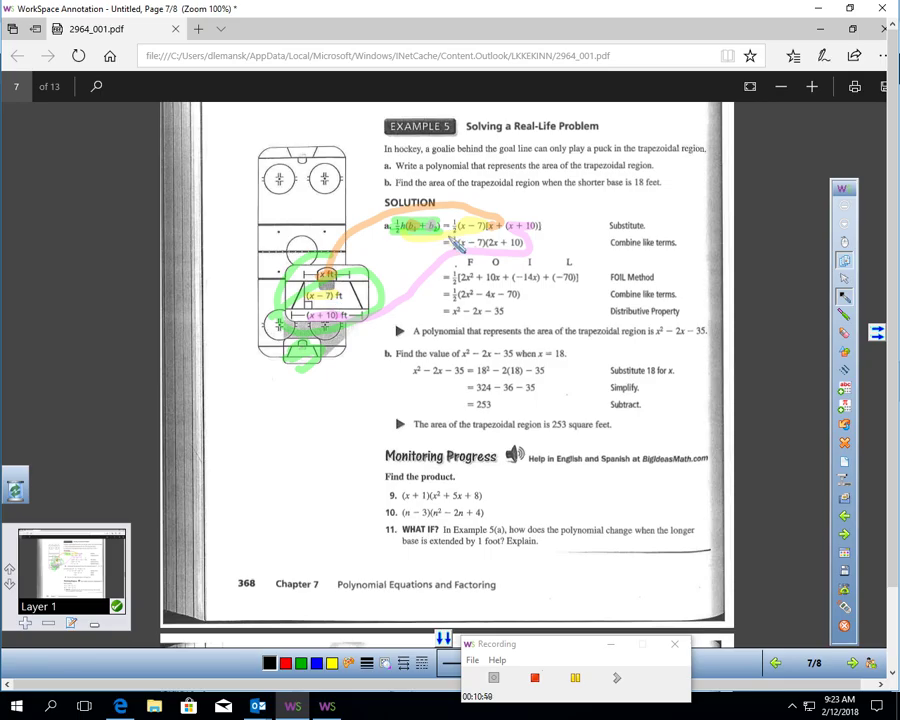
# Loop the solution steps and FOIL letters in black, arrow to x² − 2x − 35, and circle part b and 253
pyautogui.moveTo(448, 234)
pyautogui.mouseDown()
pyautogui.moveTo(545, 232)
pyautogui.moveTo(543, 218)
pyautogui.moveTo(470, 216)
pyautogui.moveTo(455, 240)
pyautogui.moveTo(478, 229)
pyautogui.moveTo(556, 232)
pyautogui.mouseUp()
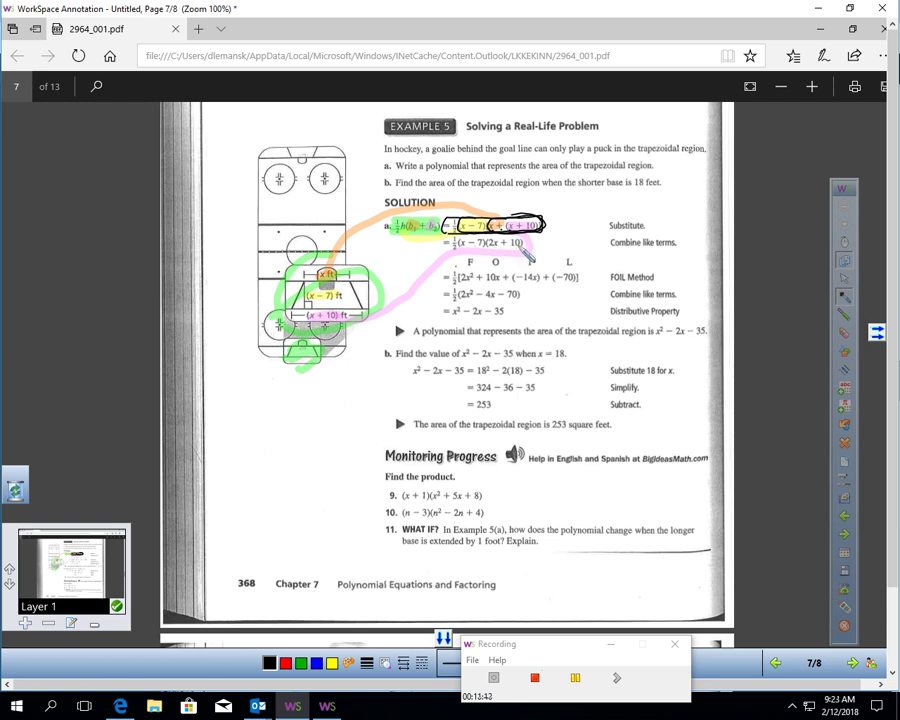
pyautogui.moveTo(460, 262); pyautogui.dragTo(477, 248)
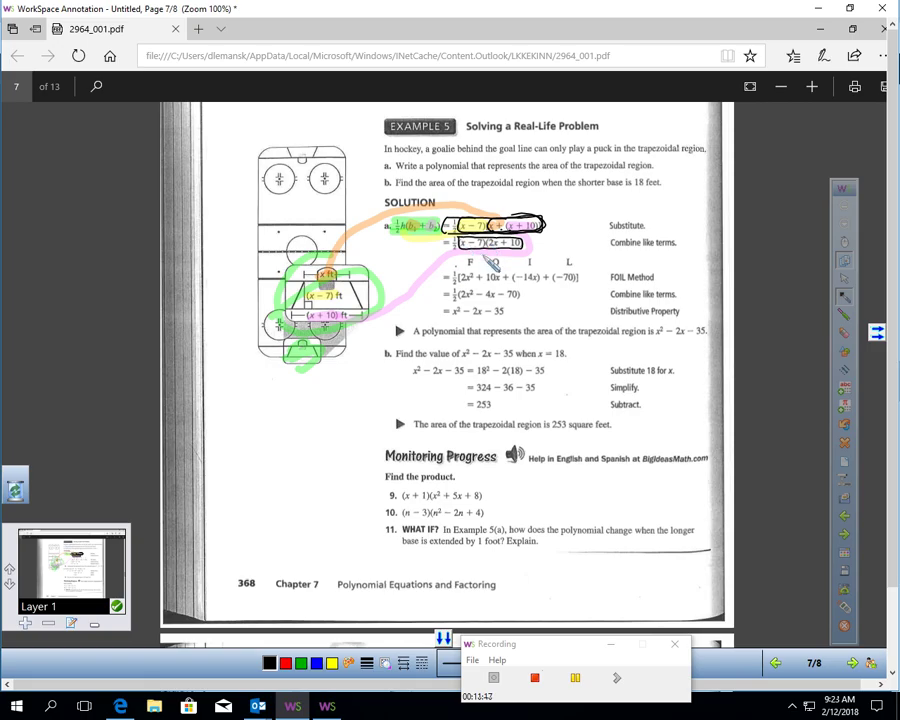
pyautogui.moveTo(467, 243); pyautogui.dragTo(521, 246)
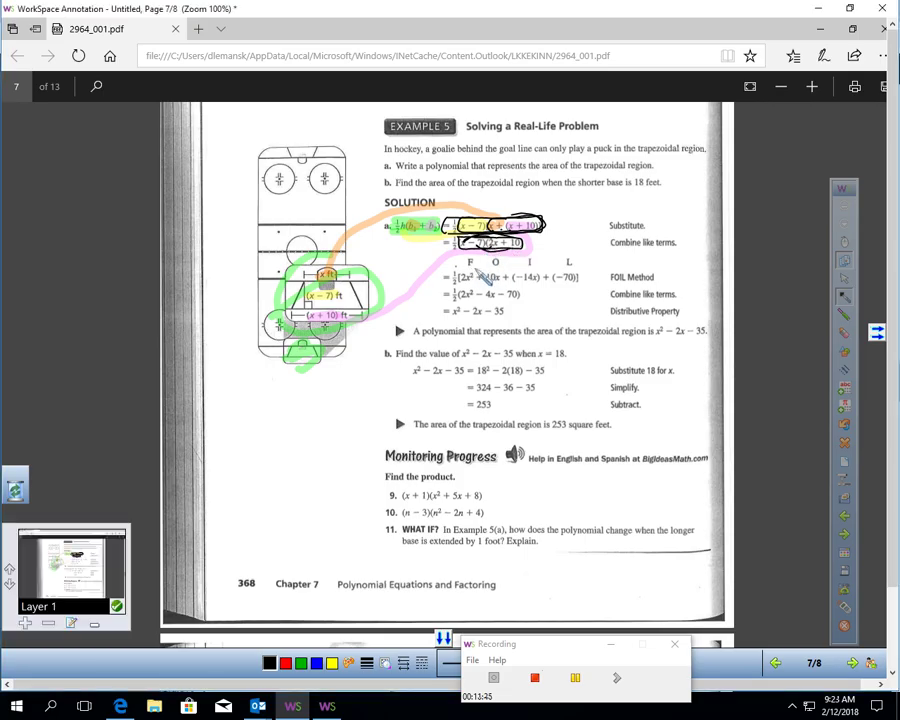
pyautogui.moveTo(480, 271)
pyautogui.mouseDown()
pyautogui.moveTo(550, 271)
pyautogui.moveTo(578, 256)
pyautogui.moveTo(468, 254)
pyautogui.moveTo(462, 264)
pyautogui.mouseUp()
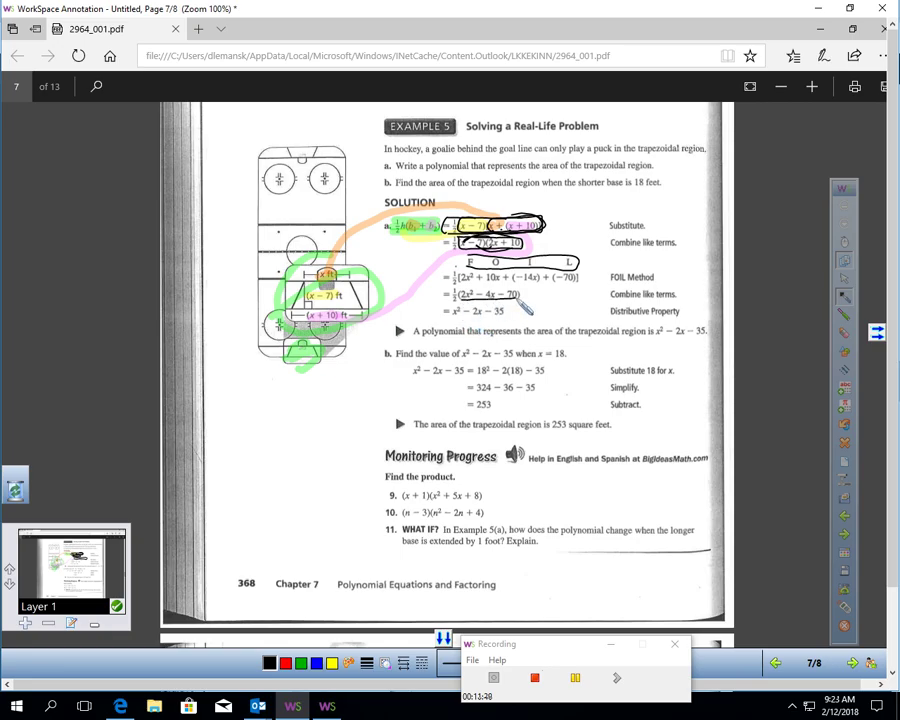
pyautogui.moveTo(463, 289)
pyautogui.mouseDown()
pyautogui.moveTo(490, 281)
pyautogui.moveTo(518, 292)
pyautogui.moveTo(465, 320)
pyautogui.moveTo(448, 308)
pyautogui.moveTo(505, 303)
pyautogui.moveTo(483, 314)
pyautogui.mouseUp()
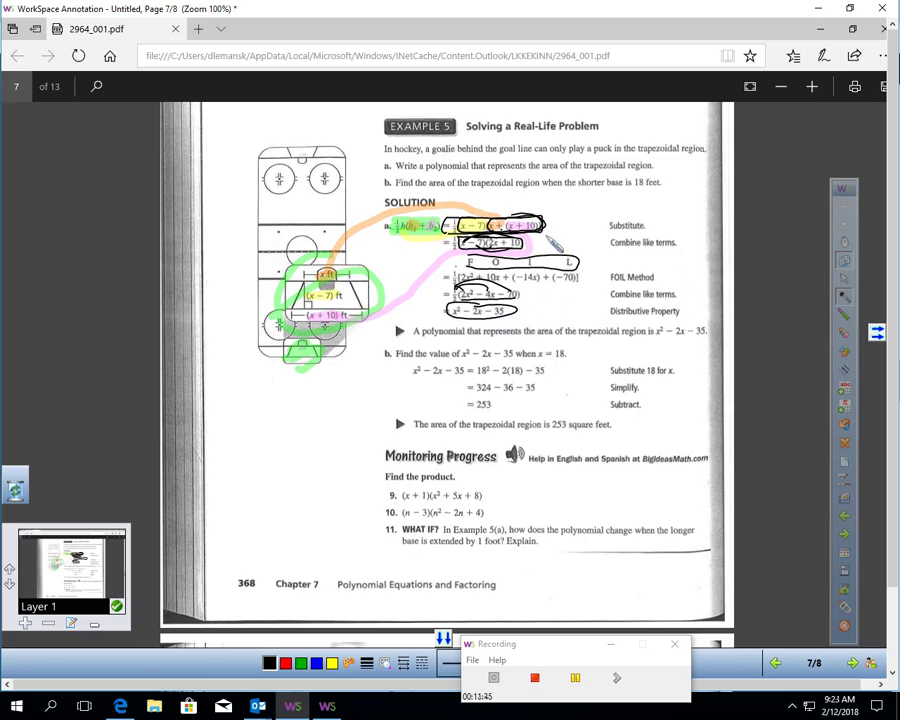
pyautogui.moveTo(553, 229)
pyautogui.mouseDown()
pyautogui.moveTo(570, 224)
pyautogui.moveTo(590, 272)
pyautogui.moveTo(535, 302)
pyautogui.moveTo(548, 296)
pyautogui.mouseUp()
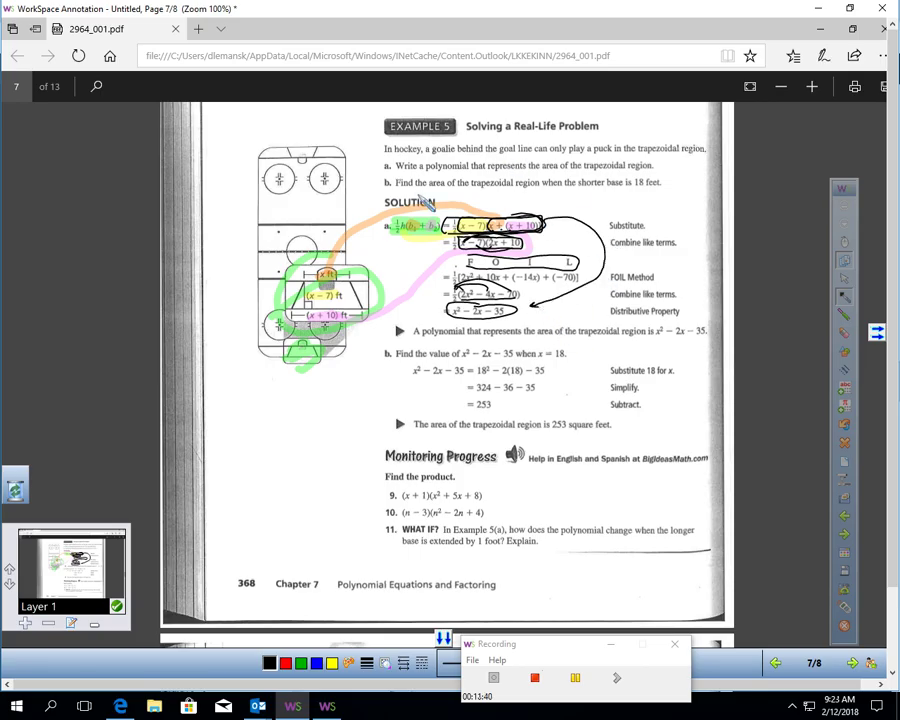
pyautogui.moveTo(575, 203)
pyautogui.mouseDown()
pyautogui.moveTo(678, 184)
pyautogui.moveTo(510, 175)
pyautogui.moveTo(505, 186)
pyautogui.moveTo(386, 196)
pyautogui.mouseUp()
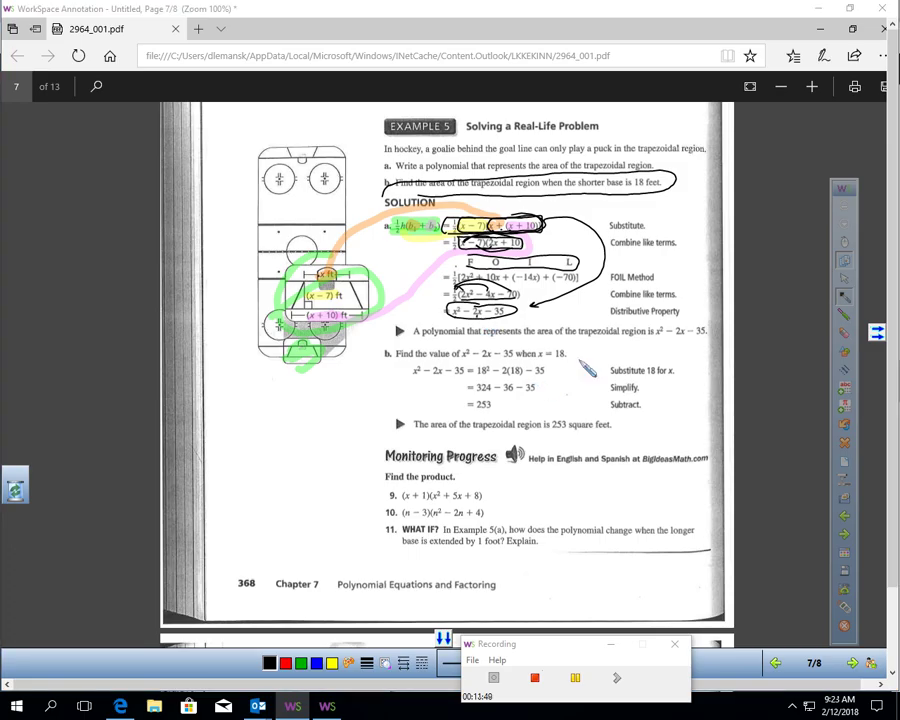
pyautogui.moveTo(478, 398)
pyautogui.mouseDown()
pyautogui.moveTo(498, 411)
pyautogui.moveTo(470, 404)
pyautogui.moveTo(478, 398)
pyautogui.mouseUp()
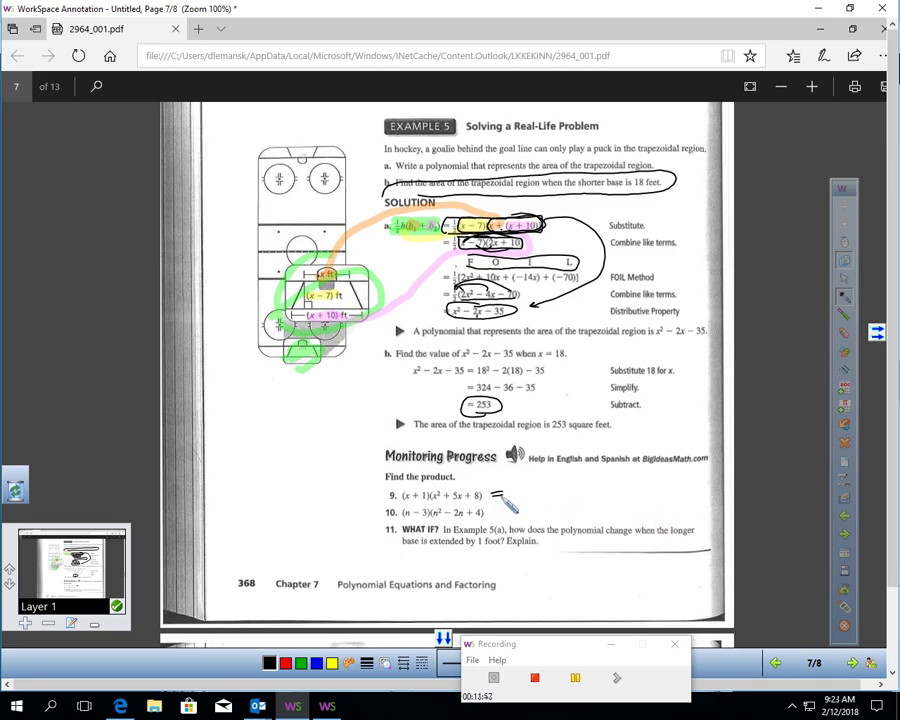
# Arrow problem 9's (x + 1) binomial and distribute x with arcs, writing the +5x and +8x terms
pyautogui.moveTo(491, 492); pyautogui.dragTo(503, 491)
pyautogui.moveTo(491, 497); pyautogui.dragTo(503, 496)
pyautogui.moveTo(432, 463)
pyautogui.mouseDown()
pyautogui.moveTo(420, 490)
pyautogui.moveTo(440, 446)
pyautogui.moveTo(482, 440)
pyautogui.mouseUp()
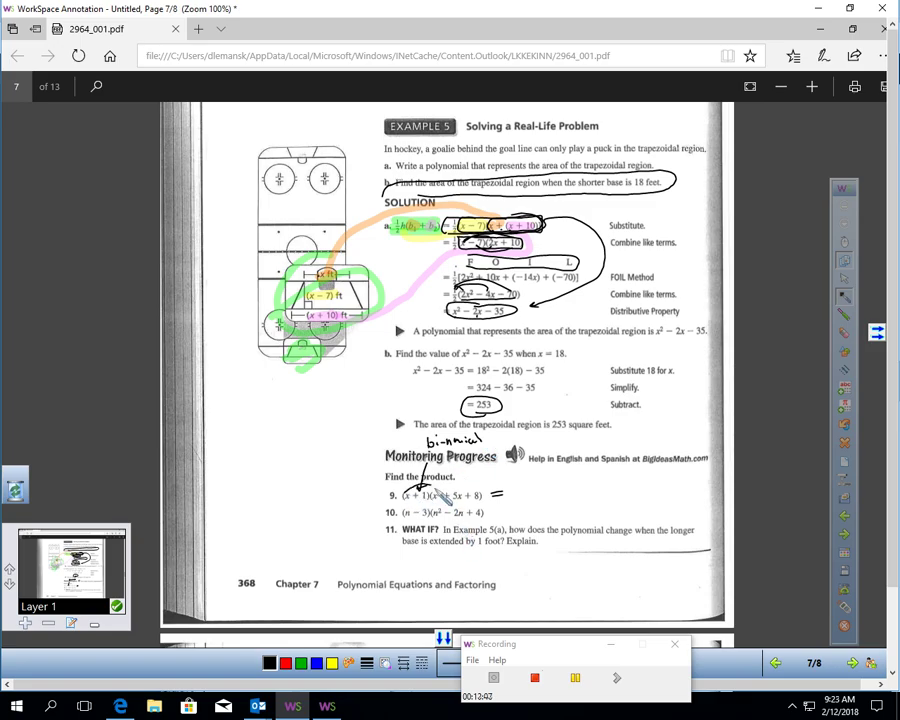
pyautogui.moveTo(511, 488)
pyautogui.mouseDown()
pyautogui.moveTo(520, 498)
pyautogui.moveTo(511, 498)
pyautogui.mouseUp()
pyautogui.moveTo(406, 492); pyautogui.dragTo(462, 483)
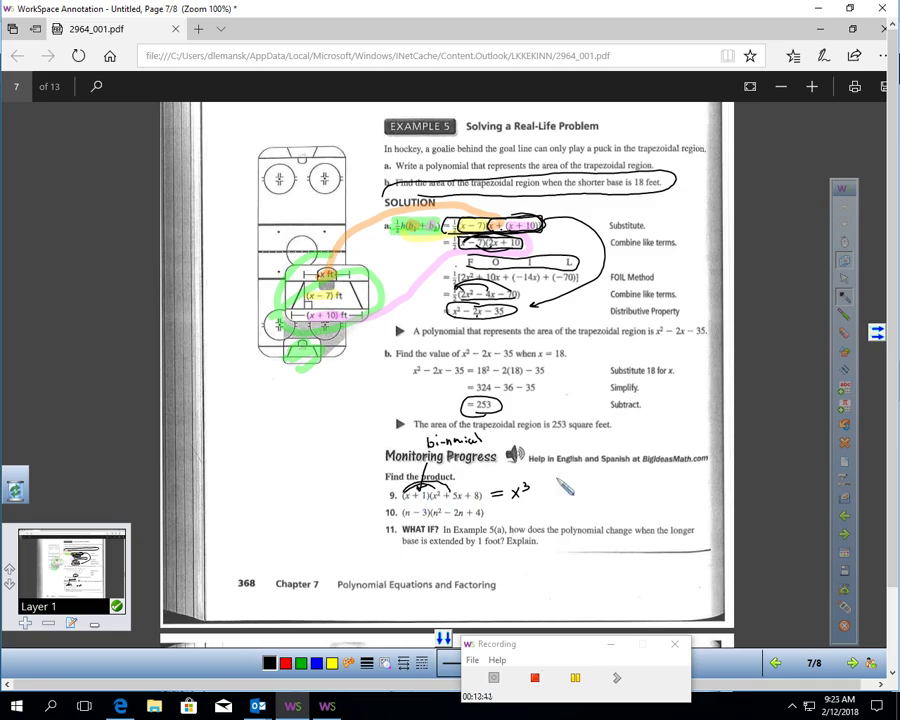
pyautogui.moveTo(531, 492); pyautogui.dragTo(542, 492)
pyautogui.moveTo(536, 487)
pyautogui.mouseDown()
pyautogui.moveTo(536, 497)
pyautogui.moveTo(560, 498)
pyautogui.mouseUp()
pyautogui.moveTo(560, 489)
pyautogui.mouseDown()
pyautogui.moveTo(552, 498)
pyautogui.moveTo(568, 489)
pyautogui.mouseUp()
pyautogui.moveTo(406, 492); pyautogui.dragTo(476, 487)
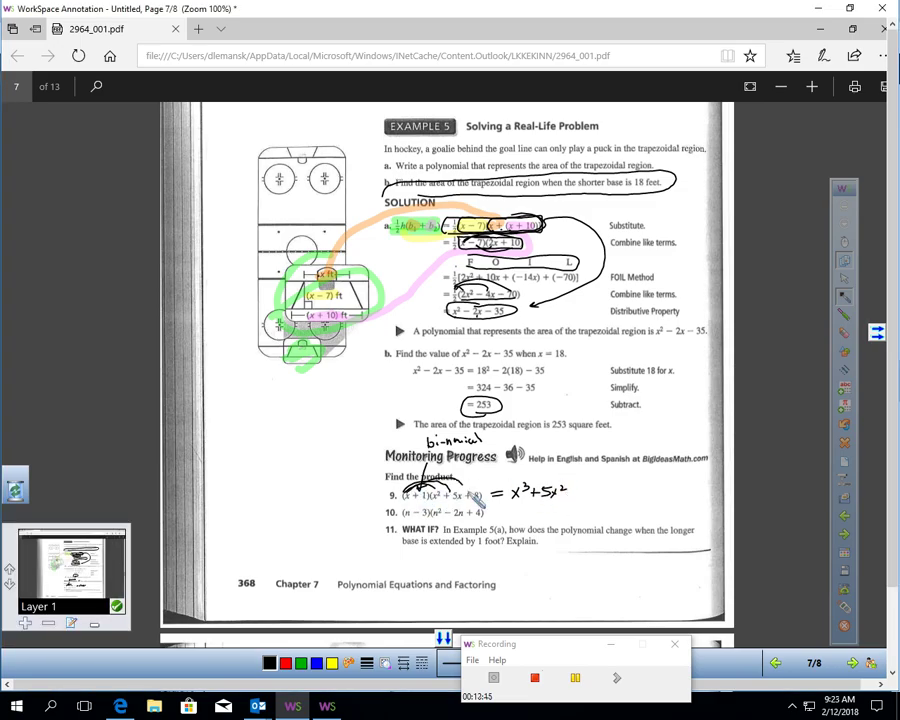
pyautogui.moveTo(570, 493); pyautogui.dragTo(580, 493)
pyautogui.moveTo(575, 488)
pyautogui.mouseDown()
pyautogui.moveTo(575, 498)
pyautogui.moveTo(586, 498)
pyautogui.mouseUp()
pyautogui.moveTo(592, 490); pyautogui.dragTo(600, 498)
pyautogui.moveTo(600, 490); pyautogui.dragTo(586, 498)
# Add the terms from distributing 1, ending with + 8, and underline the like terms
pyautogui.click(844, 314)
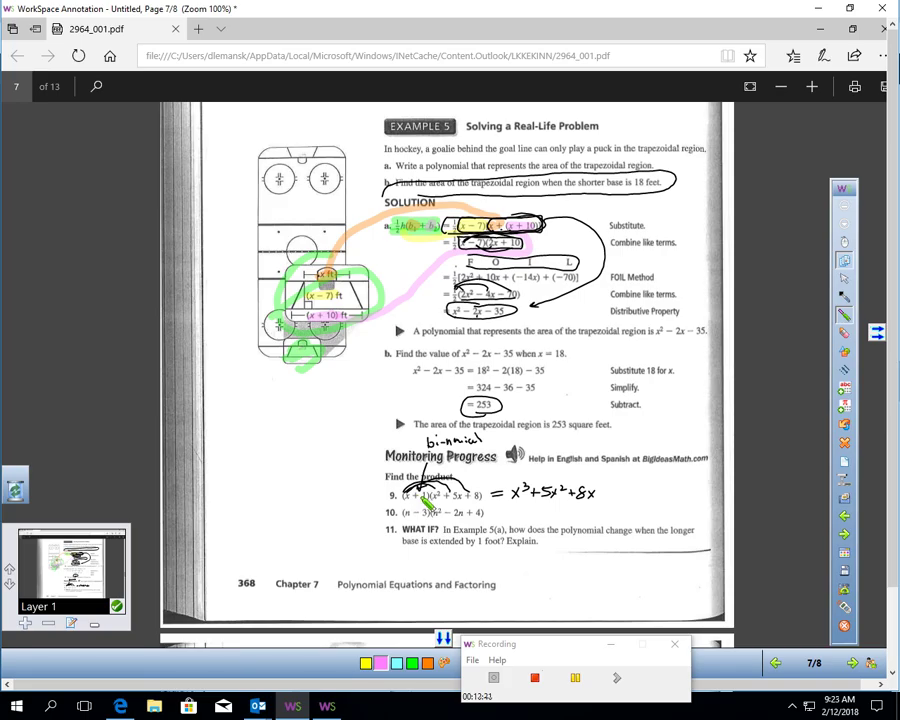
pyautogui.click(844, 296)
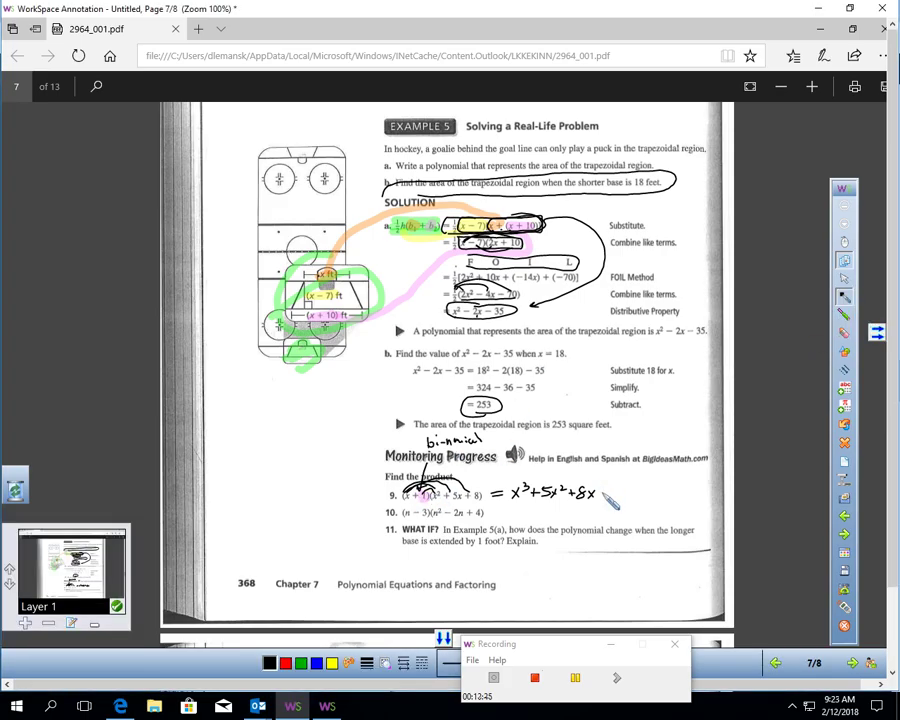
pyautogui.moveTo(612, 489); pyautogui.dragTo(620, 497)
pyautogui.moveTo(620, 489); pyautogui.dragTo(612, 497)
pyautogui.moveTo(621, 486); pyautogui.dragTo(638, 491)
pyautogui.moveTo(633, 486)
pyautogui.mouseDown()
pyautogui.moveTo(633, 496)
pyautogui.moveTo(653, 486)
pyautogui.moveTo(660, 497)
pyautogui.mouseUp()
pyautogui.moveTo(660, 488)
pyautogui.mouseDown()
pyautogui.moveTo(651, 497)
pyautogui.moveTo(676, 491)
pyautogui.moveTo(670, 497)
pyautogui.mouseUp()
pyautogui.moveTo(682, 486); pyautogui.dragTo(680, 497)
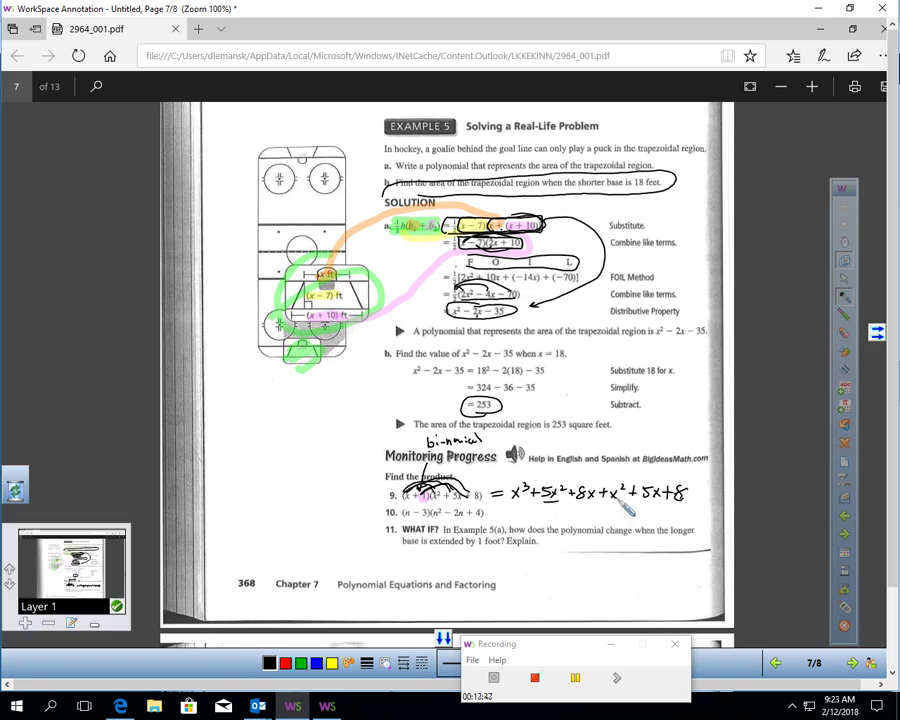
pyautogui.moveTo(576, 500)
pyautogui.mouseDown()
pyautogui.moveTo(620, 500)
pyautogui.moveTo(577, 547)
pyautogui.moveTo(590, 540)
pyautogui.mouseUp()
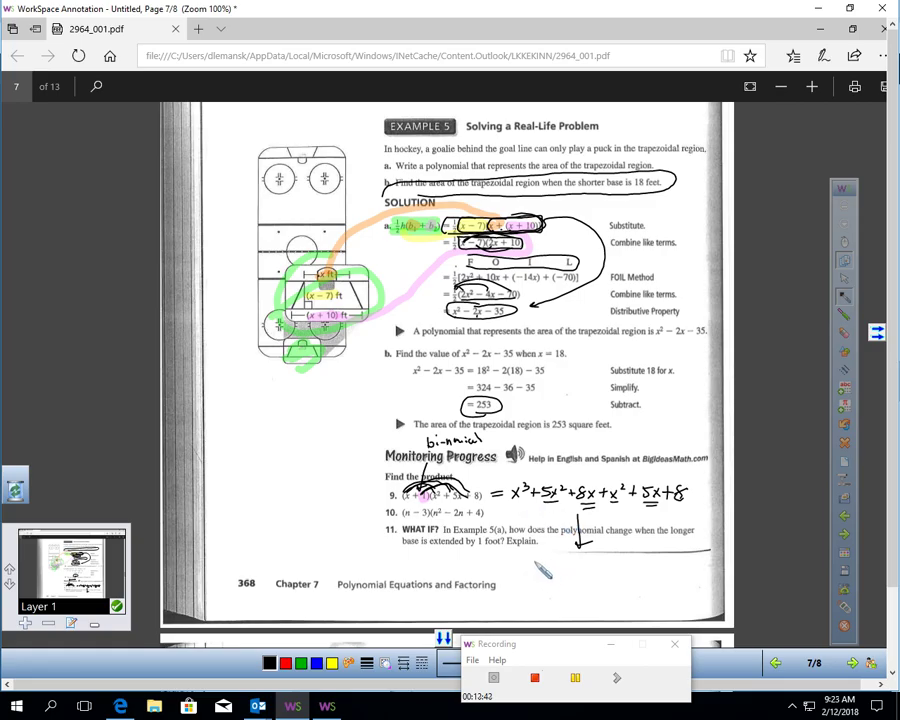
# Write the simplified product x³ + 6x² + 13x + 8 below and circle it
pyautogui.moveTo(535, 557); pyautogui.dragTo(547, 570)
pyautogui.moveTo(547, 557)
pyautogui.mouseDown()
pyautogui.moveTo(535, 570)
pyautogui.moveTo(552, 564)
pyautogui.mouseUp()
pyautogui.moveTo(561, 568); pyautogui.dragTo(594, 572)
pyautogui.moveTo(594, 561)
pyautogui.mouseDown()
pyautogui.moveTo(584, 572)
pyautogui.moveTo(612, 564)
pyautogui.mouseUp()
pyautogui.moveTo(607, 558)
pyautogui.mouseDown()
pyautogui.moveTo(607, 570)
pyautogui.moveTo(637, 570)
pyautogui.mouseUp()
pyautogui.moveTo(637, 559)
pyautogui.mouseDown()
pyautogui.moveTo(628, 570)
pyautogui.moveTo(651, 563)
pyautogui.mouseUp()
pyautogui.moveTo(646, 558)
pyautogui.mouseDown()
pyautogui.moveTo(646, 569)
pyautogui.moveTo(658, 569)
pyautogui.mouseUp()
pyautogui.moveTo(570, 582)
pyautogui.mouseDown()
pyautogui.moveTo(673, 587)
pyautogui.moveTo(589, 538)
pyautogui.moveTo(548, 592)
pyautogui.moveTo(526, 558)
pyautogui.mouseUp()
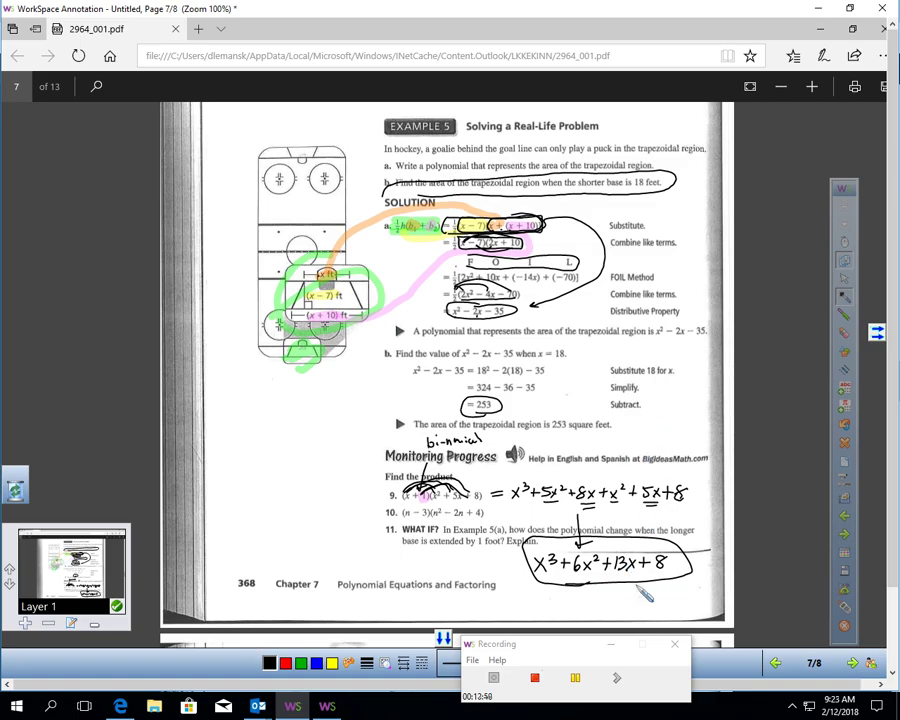